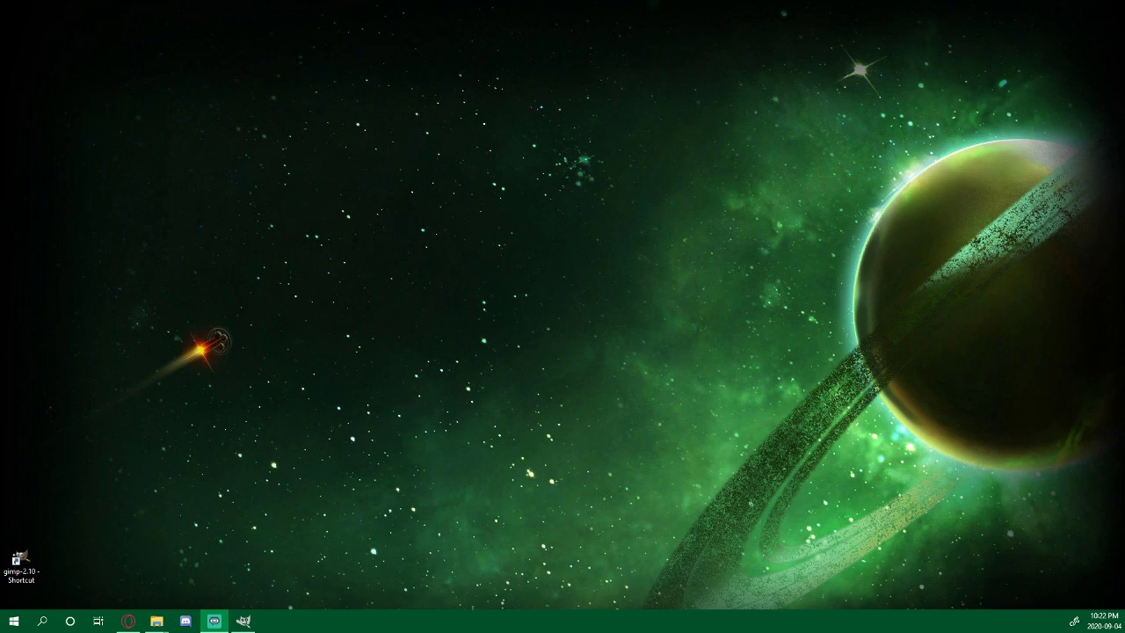
Step: Restore the GIMP window from the taskbar so its empty main window fills the screen
{"action": "left_click", "coordinate": [243, 620]}
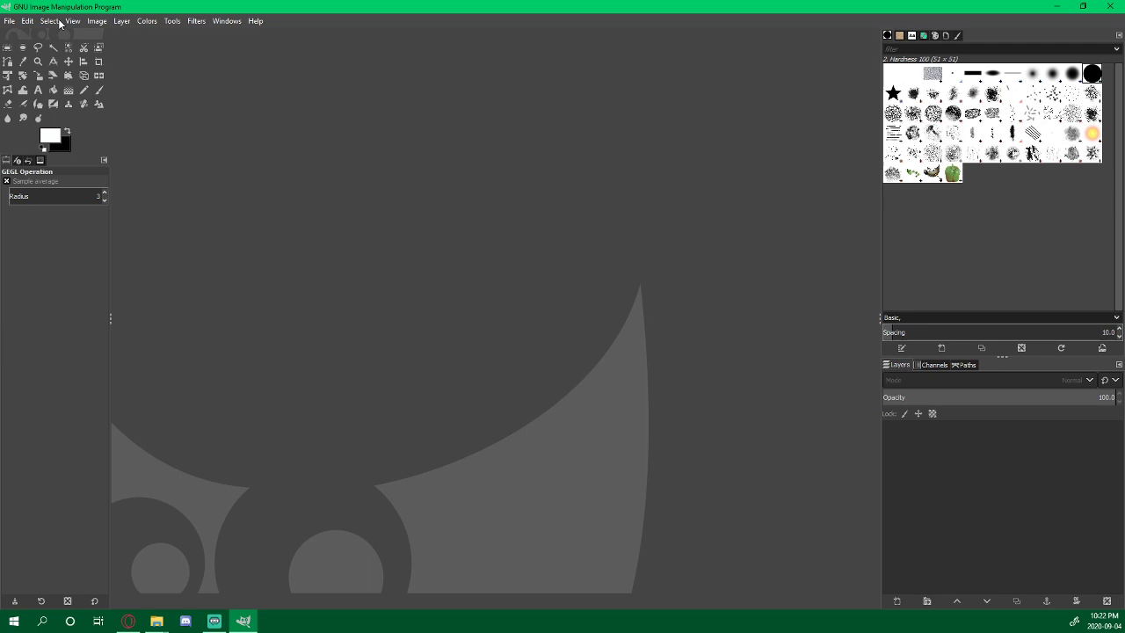
{"action": "left_click", "coordinate": [29, 21]}
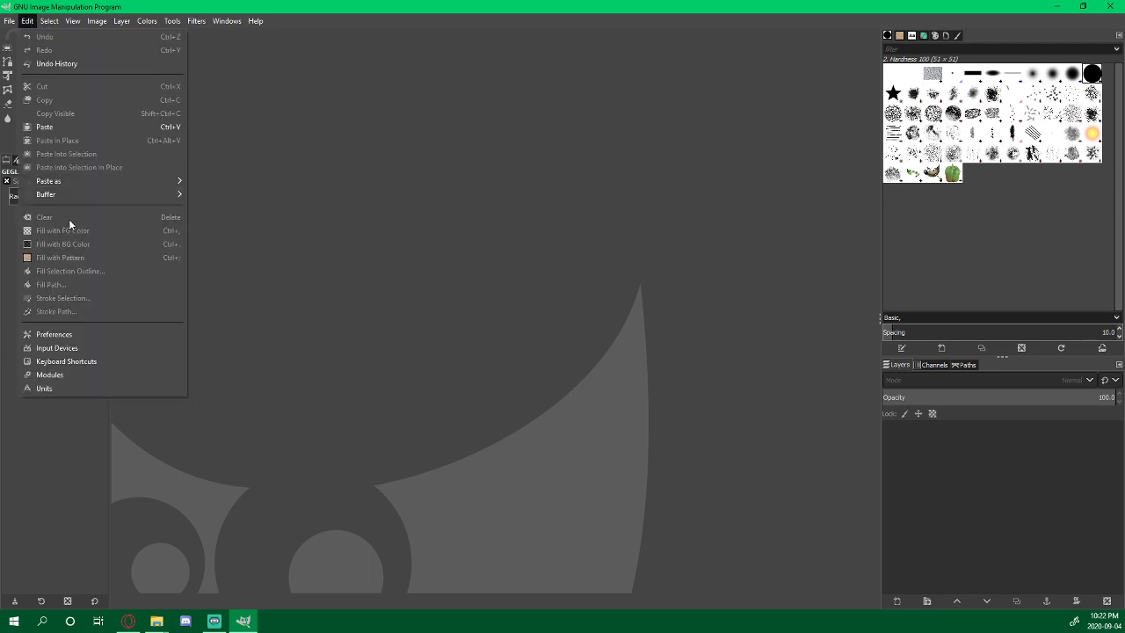
{"action": "left_click", "coordinate": [68, 335]}
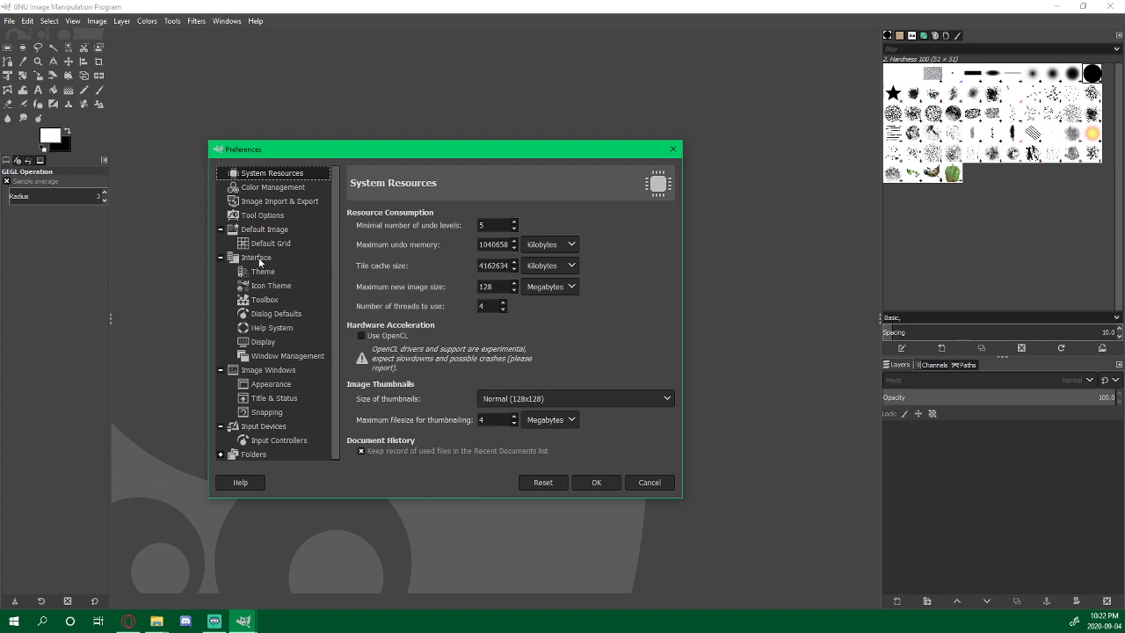
{"action": "left_click", "coordinate": [257, 257]}
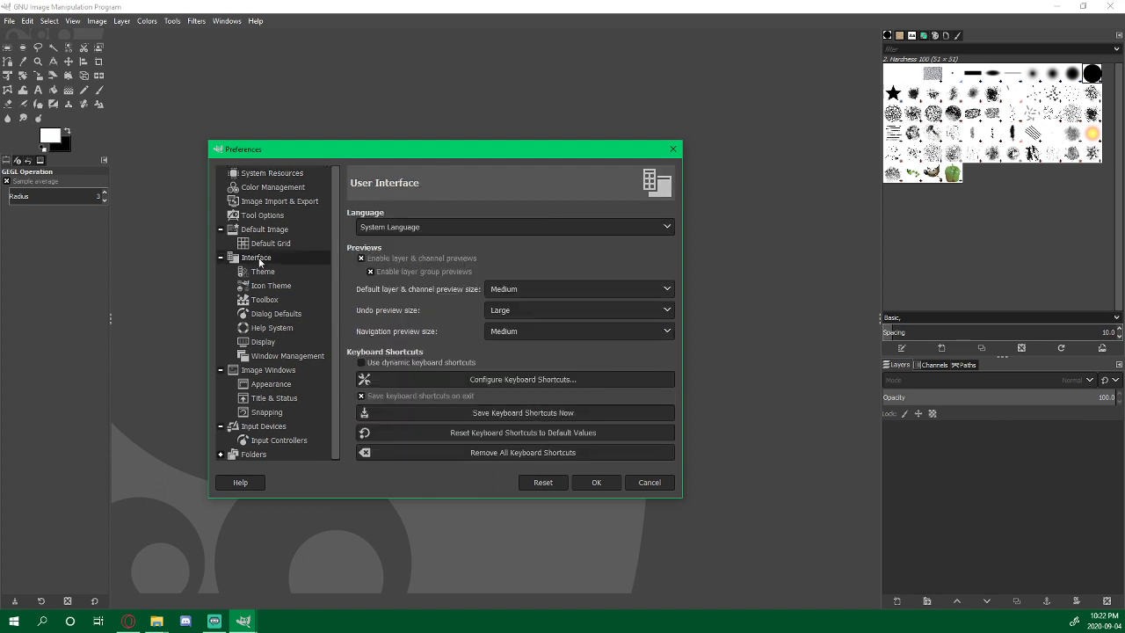
{"action": "left_click", "coordinate": [264, 300]}
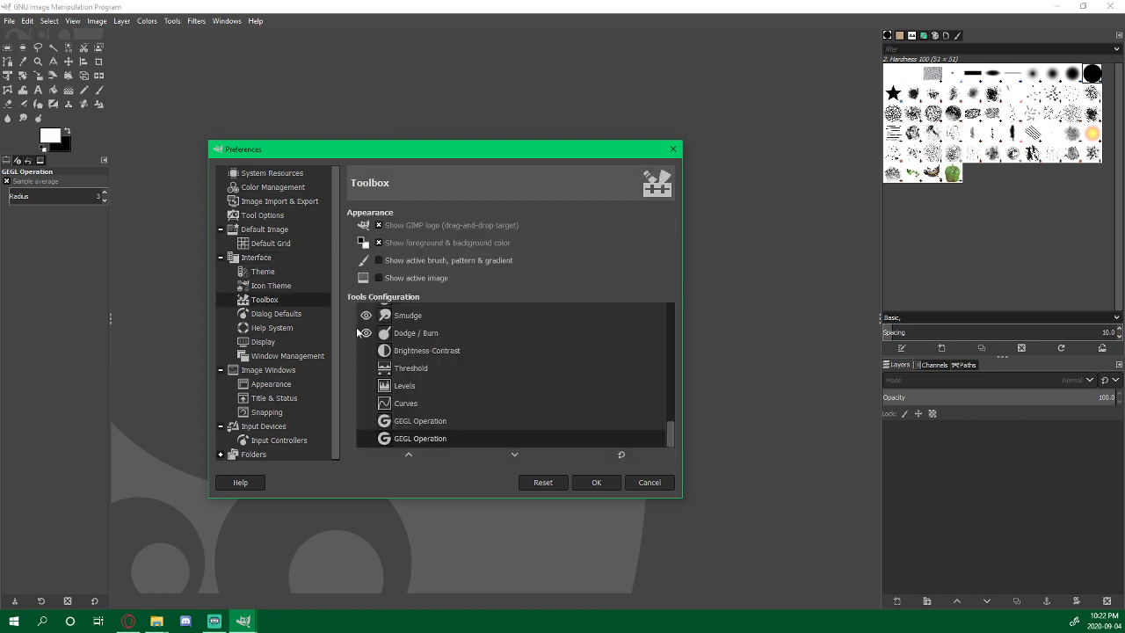
{"action": "scroll", "coordinate": [395, 319], "scroll_direction": "up", "scroll_amount": 15}
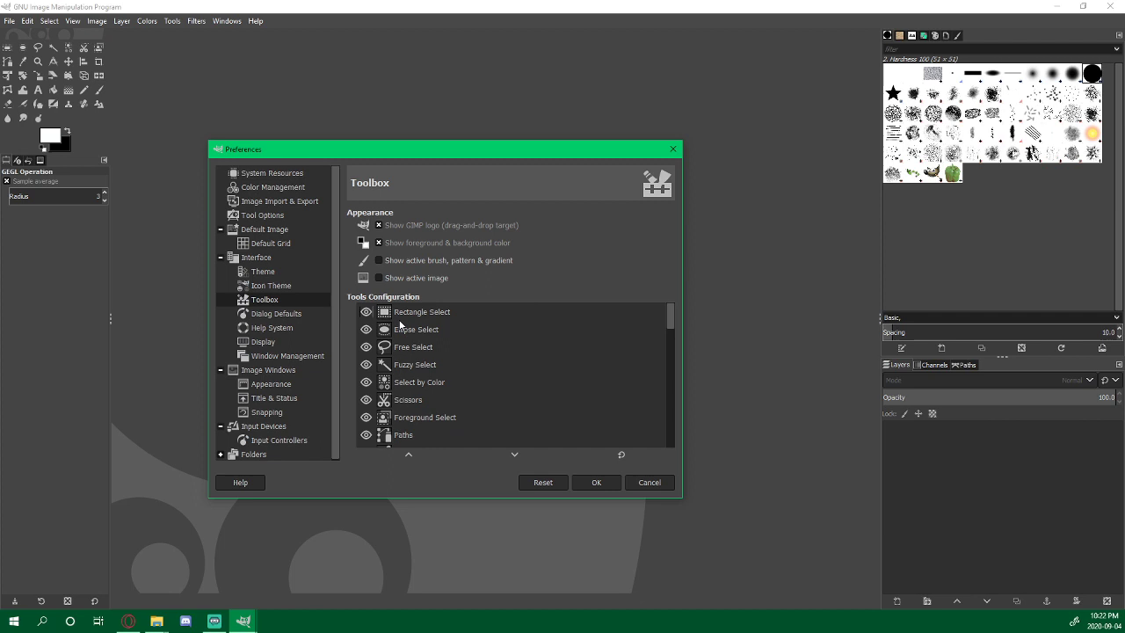
{"action": "left_click", "coordinate": [366, 312]}
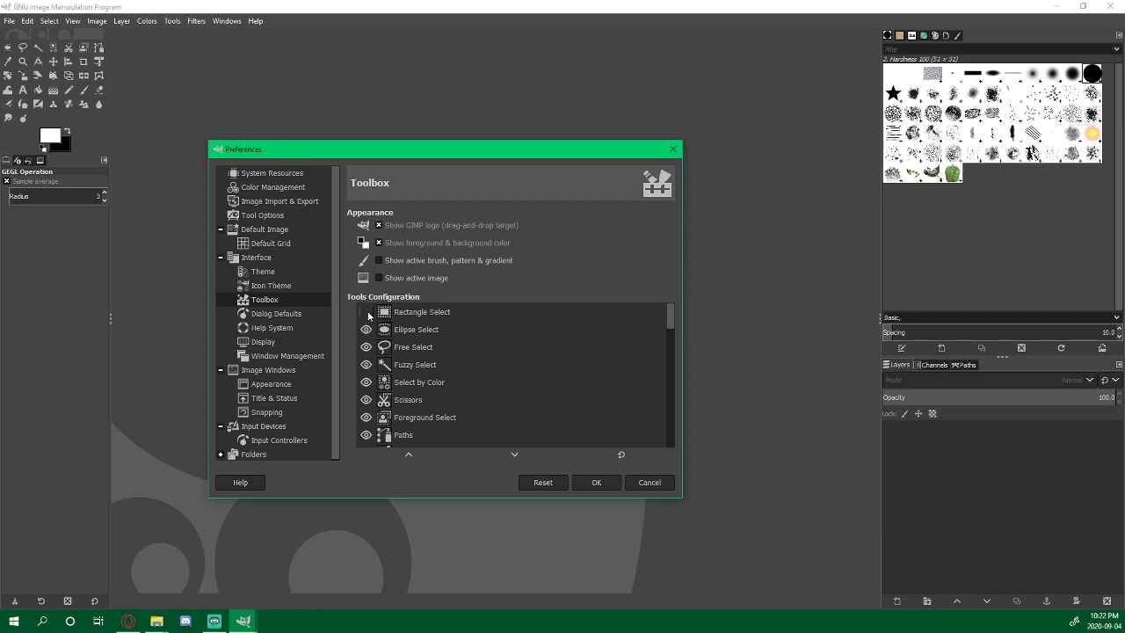
{"action": "left_click", "coordinate": [367, 312]}
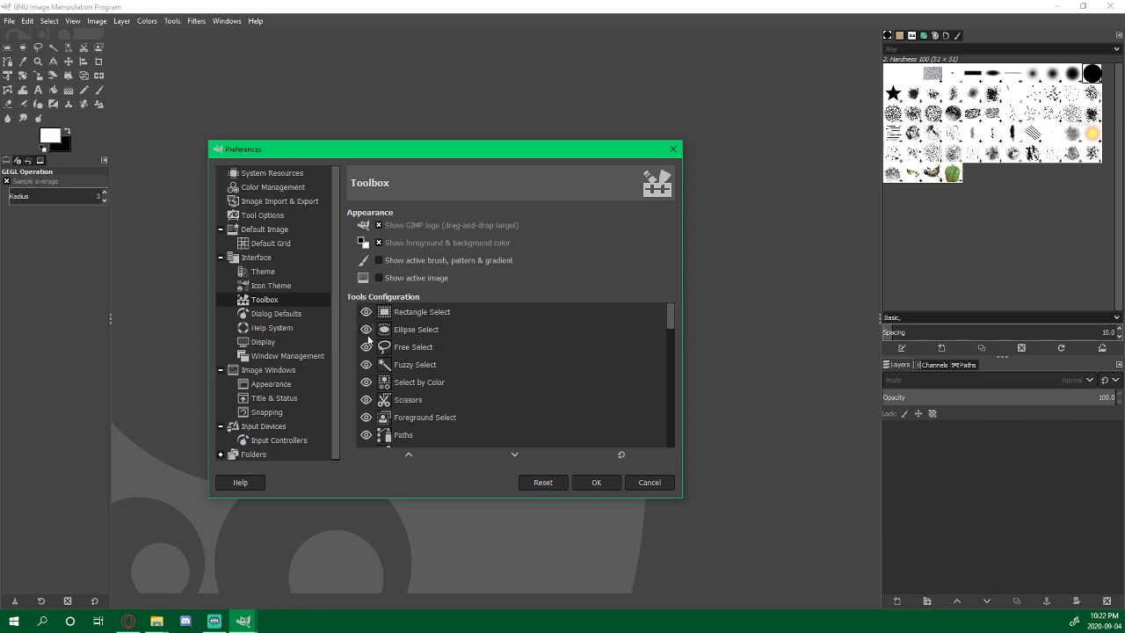
{"action": "scroll", "coordinate": [369, 340], "scroll_direction": "down", "scroll_amount": 6}
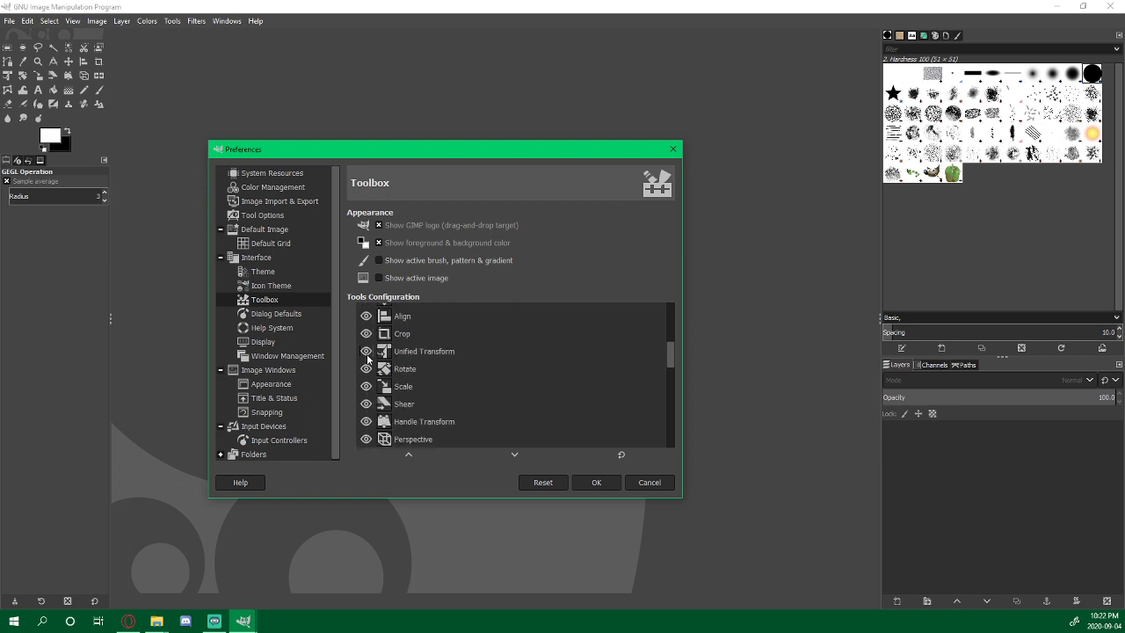
{"action": "scroll", "coordinate": [369, 356], "scroll_direction": "down", "scroll_amount": 5}
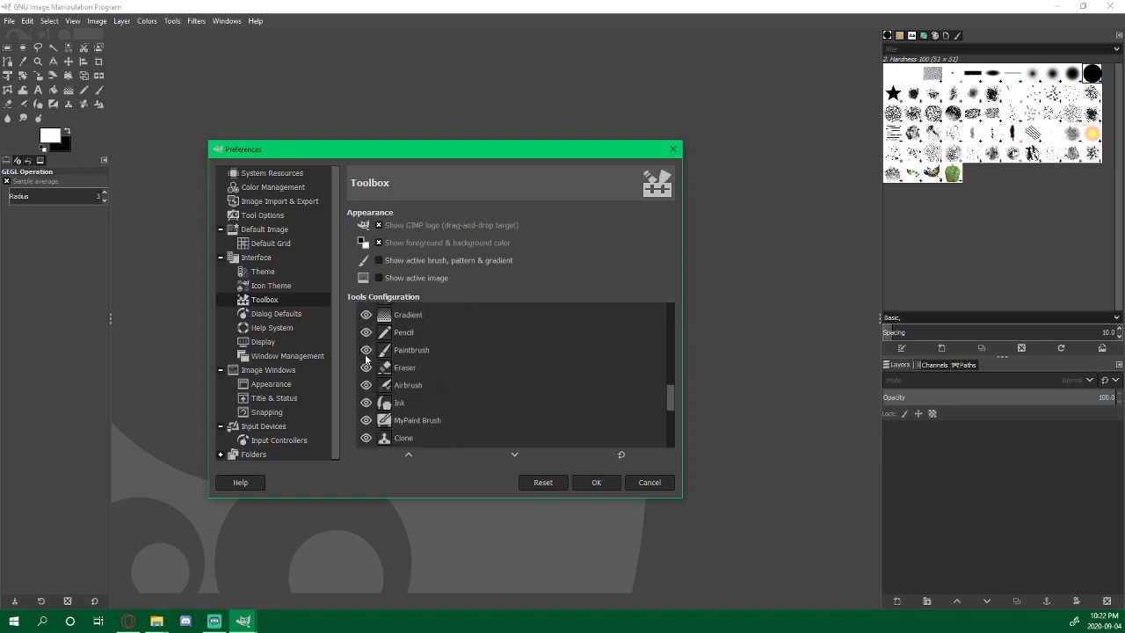
{"action": "scroll", "coordinate": [366, 356], "scroll_direction": "down", "scroll_amount": 5}
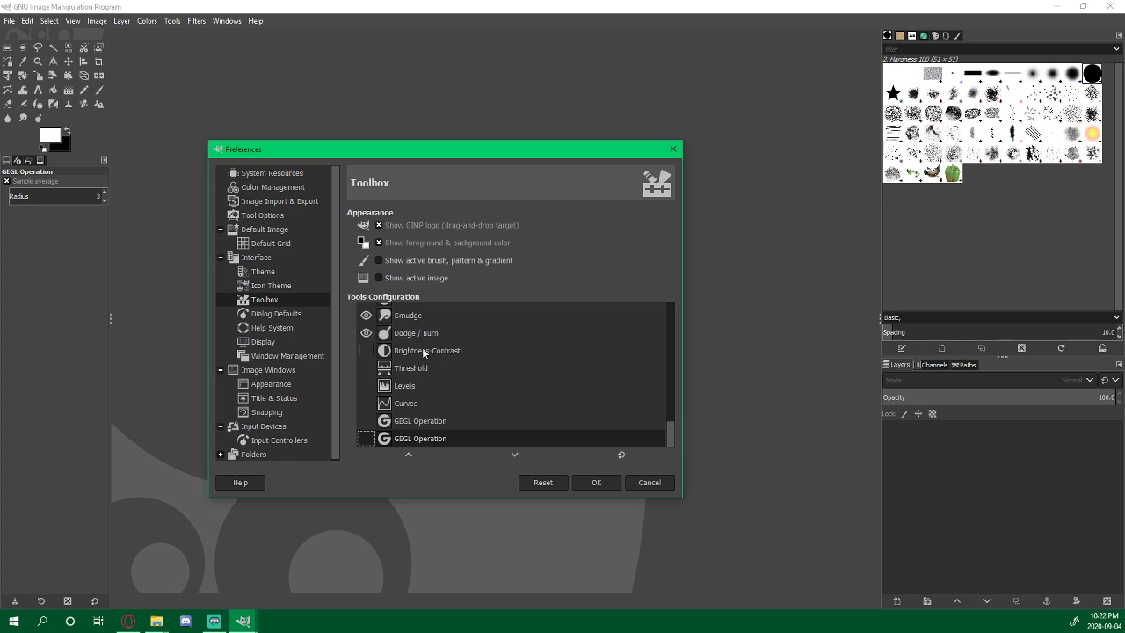
{"action": "left_click", "coordinate": [597, 483]}
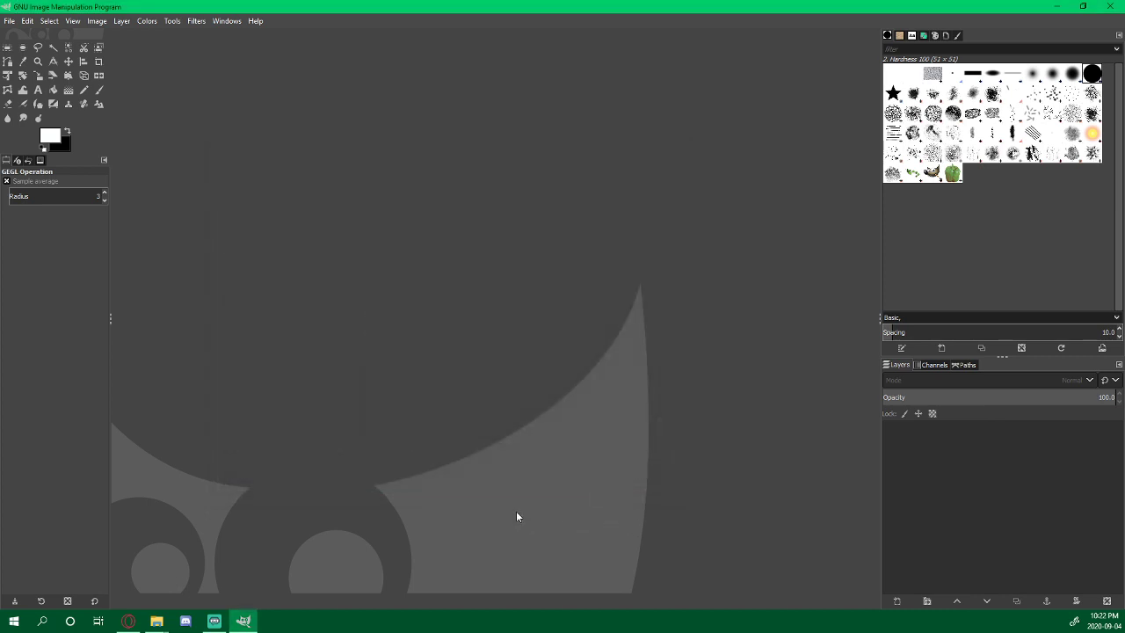
Step: Dismiss the Open Image dialog without choosing a file, then minimize GIMP to show the desktop
{"action": "left_click", "coordinate": [12, 23]}
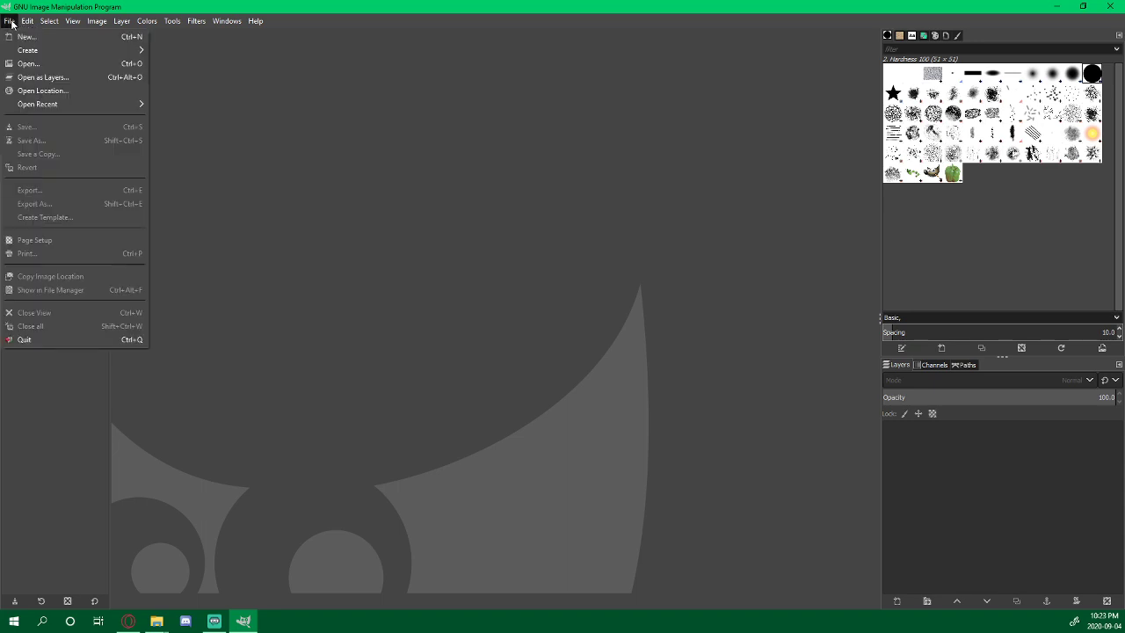
{"action": "left_click", "coordinate": [41, 61]}
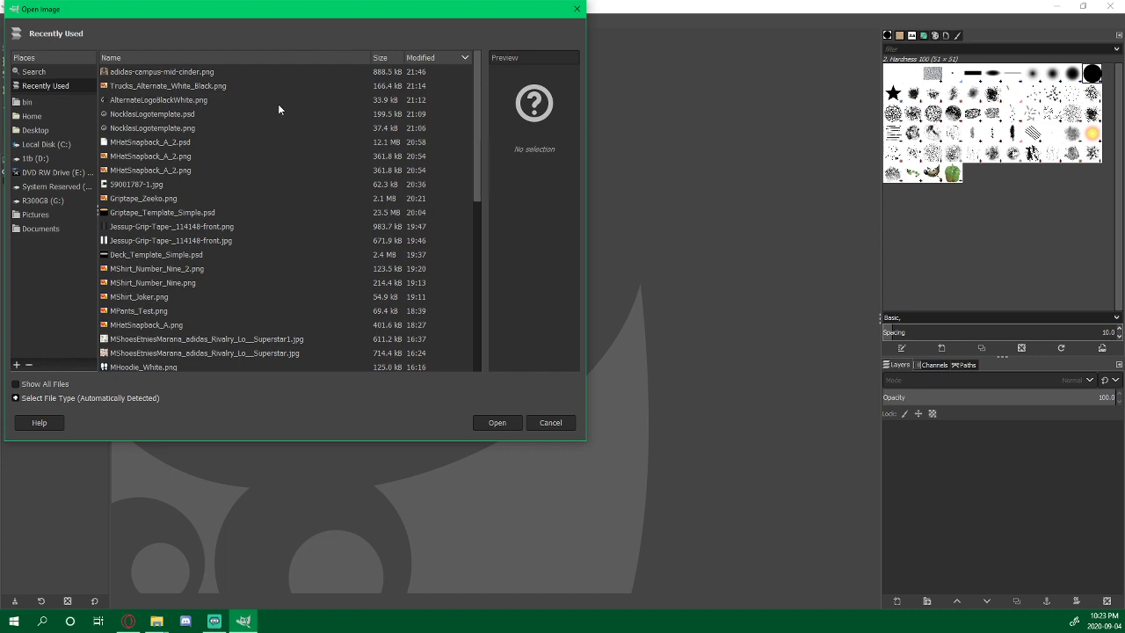
{"action": "left_click", "coordinate": [577, 9]}
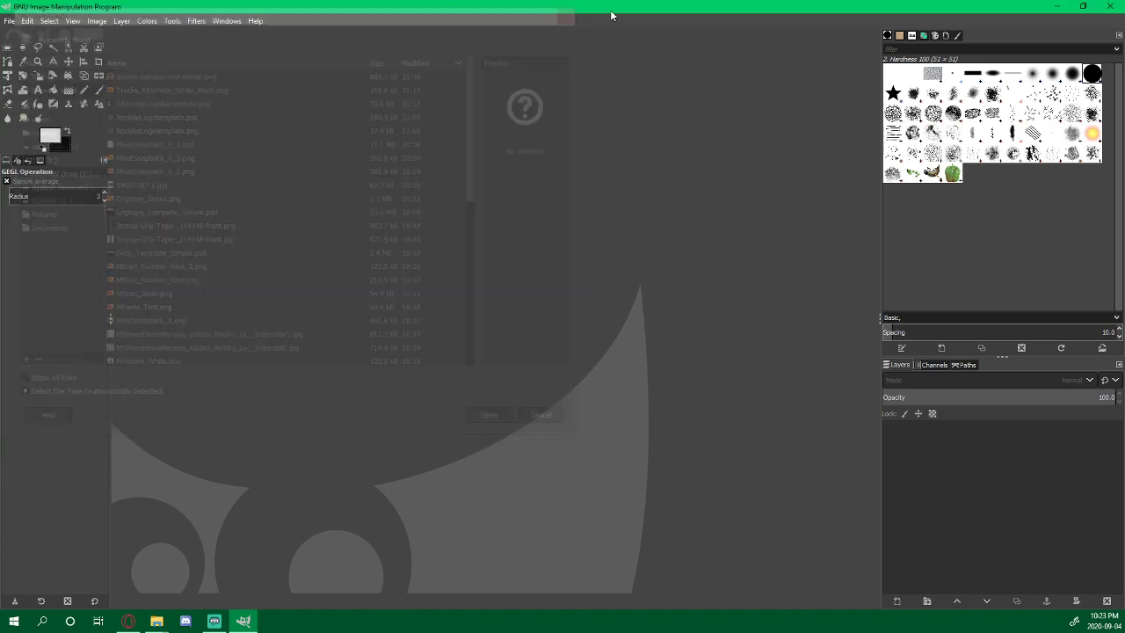
{"action": "left_click", "coordinate": [1056, 6]}
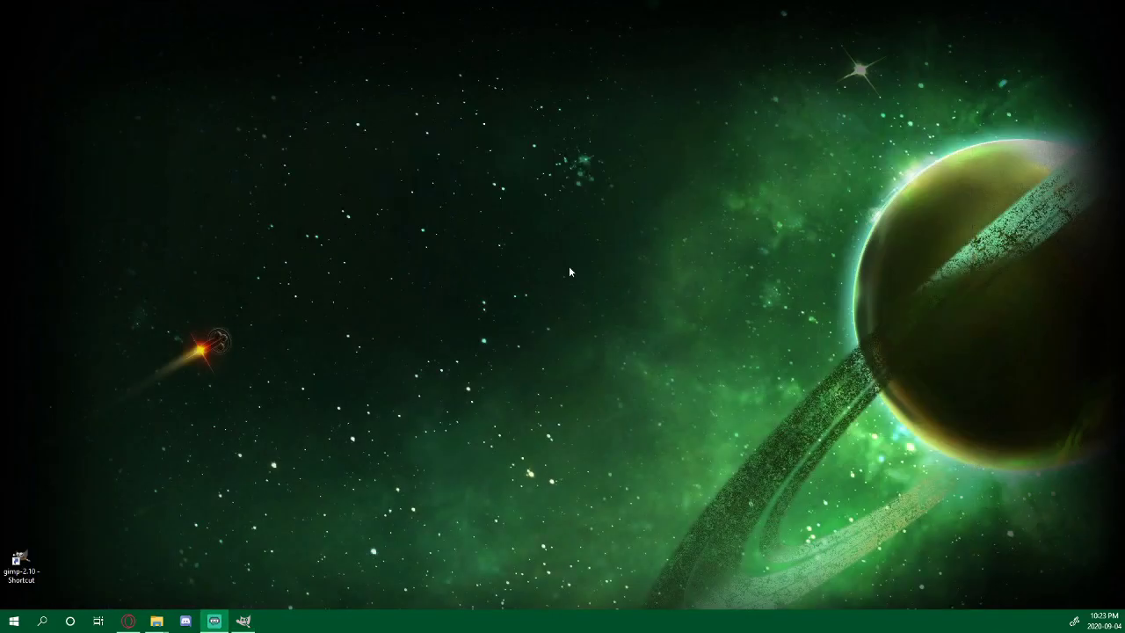
Step: Open Deck_Template_Simple from the My Templates folder in File Explorer
{"action": "left_click", "coordinate": [156, 620]}
{"action": "left_click", "coordinate": [202, 566]}
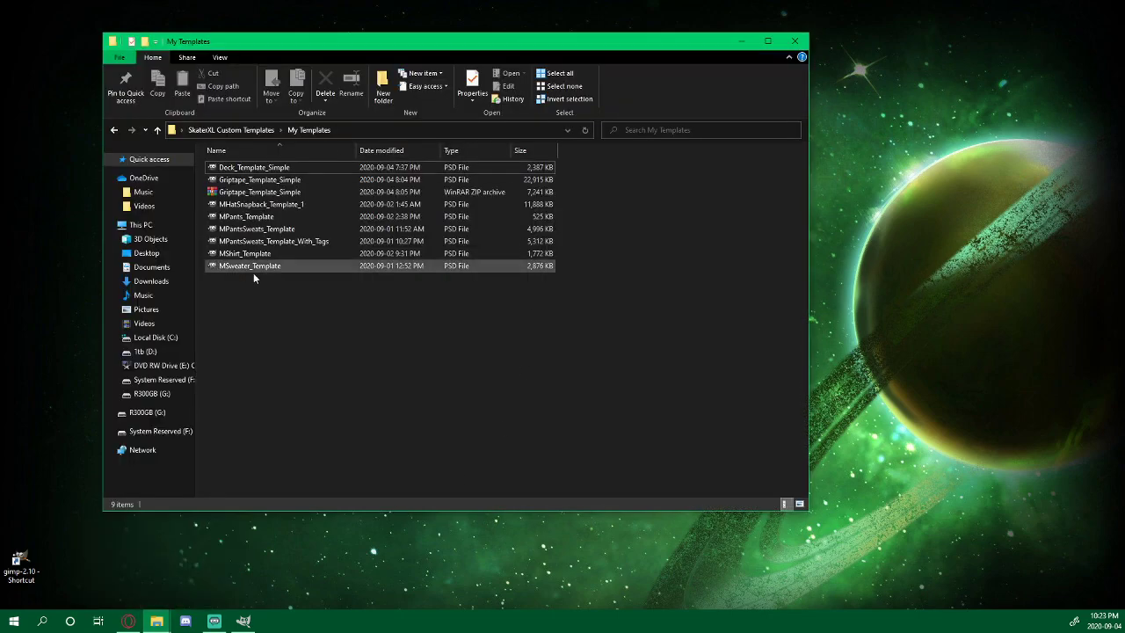
{"action": "left_click", "coordinate": [246, 167]}
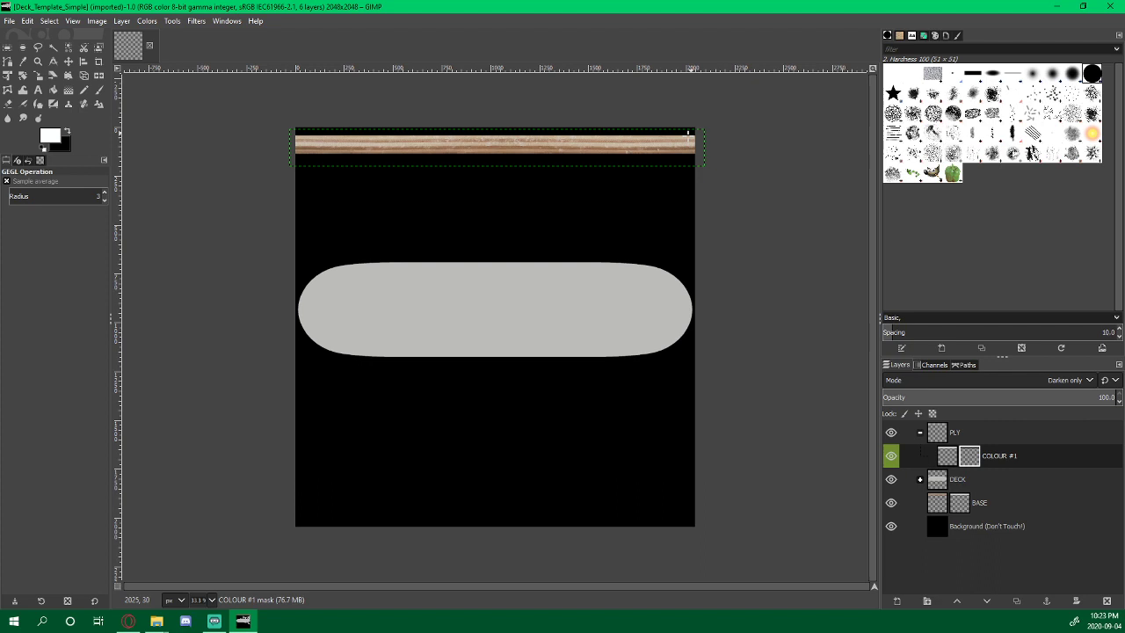
Step: Expand the PLY and DECK layer groups and select the DECK group's COLOUR layer
{"action": "left_click", "coordinate": [920, 432]}
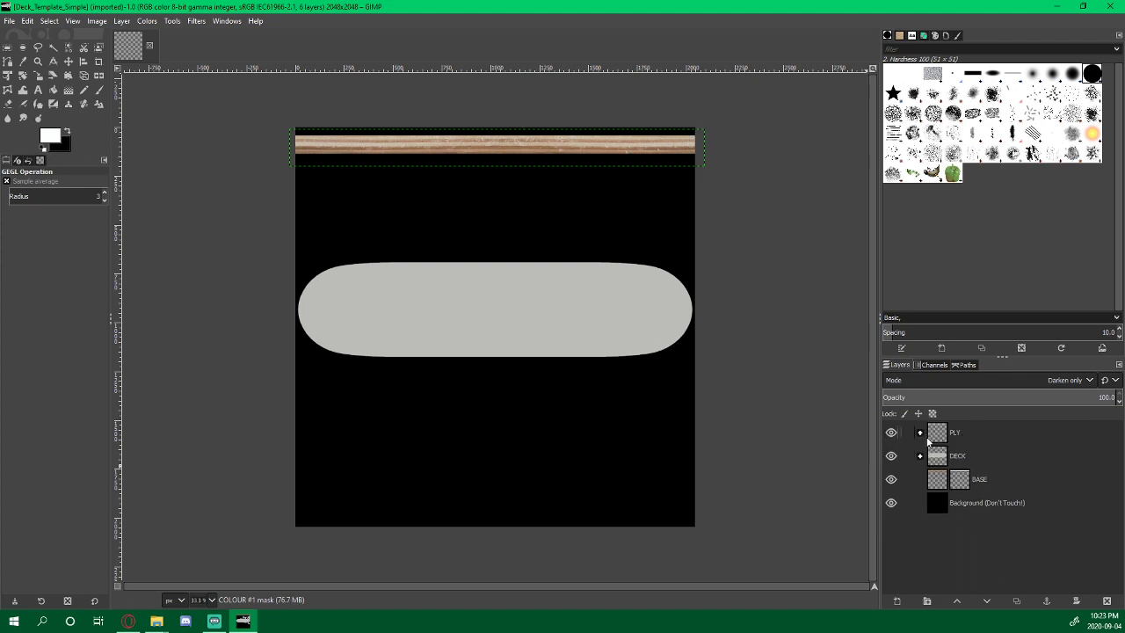
{"action": "left_click", "coordinate": [922, 435]}
{"action": "left_click", "coordinate": [951, 455]}
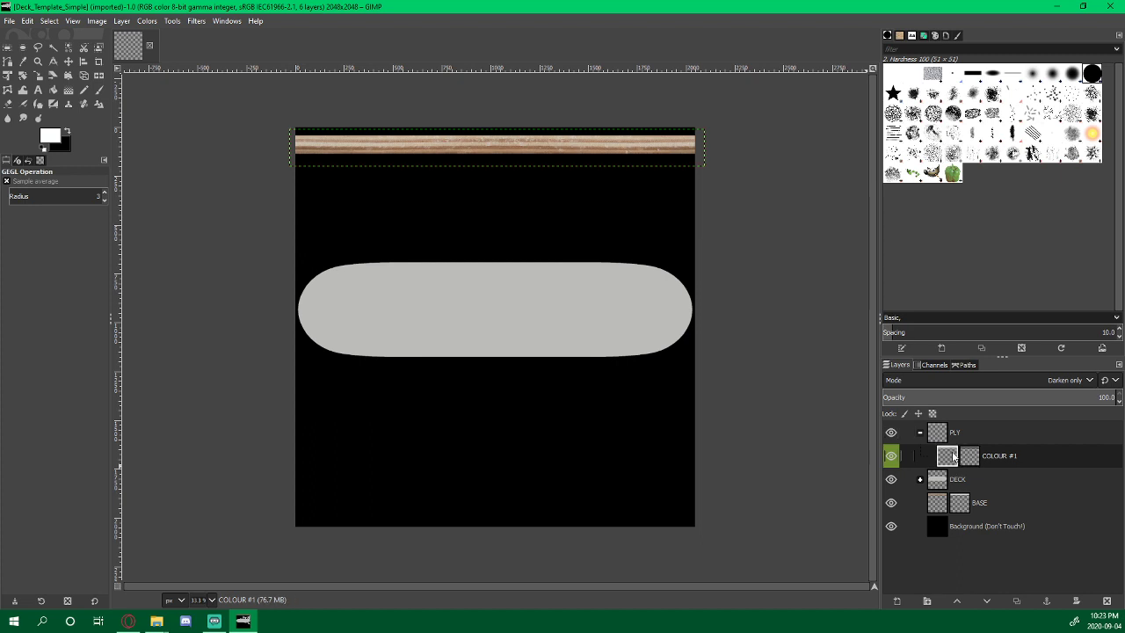
{"action": "left_click", "coordinate": [920, 479]}
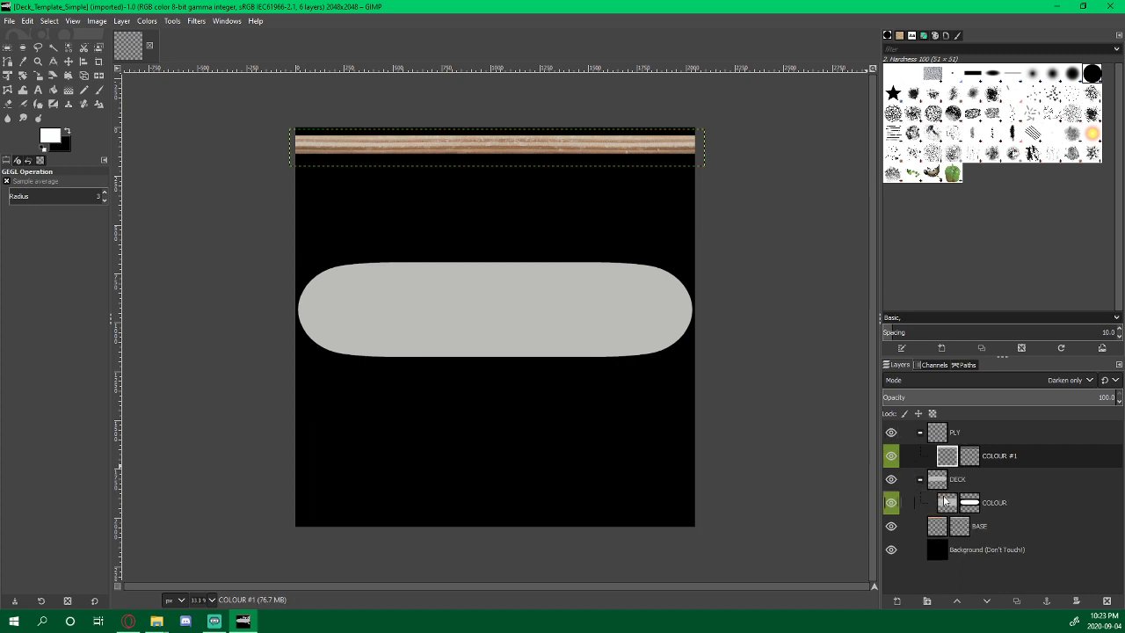
{"action": "left_click", "coordinate": [946, 502]}
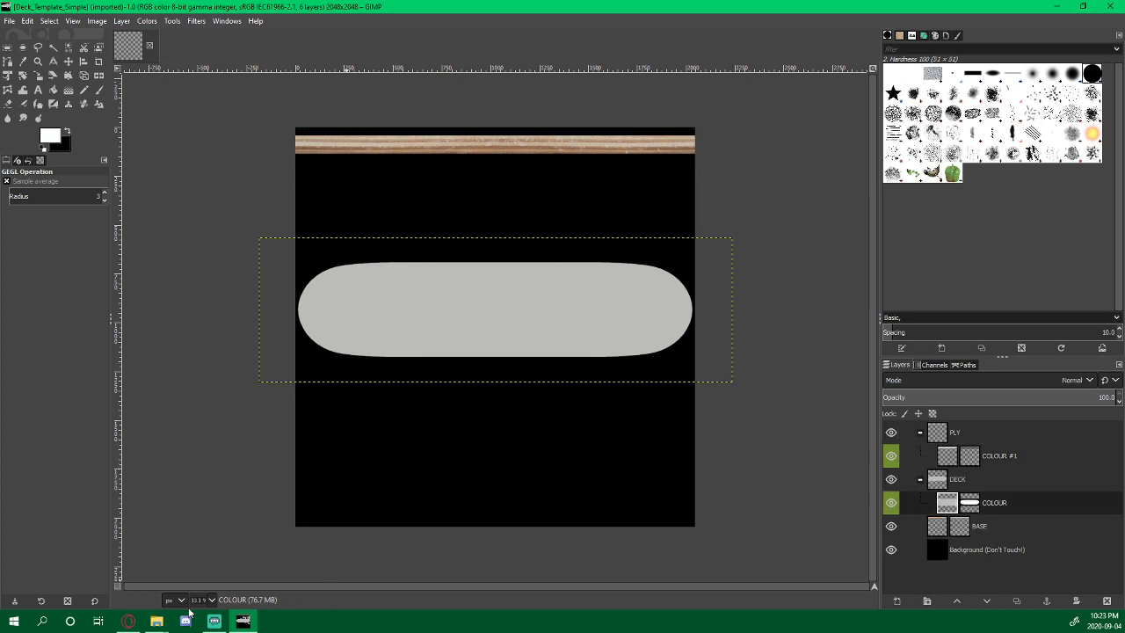
Step: In Opera, copy the full-size 'CUSTOMIZE IT' skateboard deck image
{"action": "left_click", "coordinate": [128, 620]}
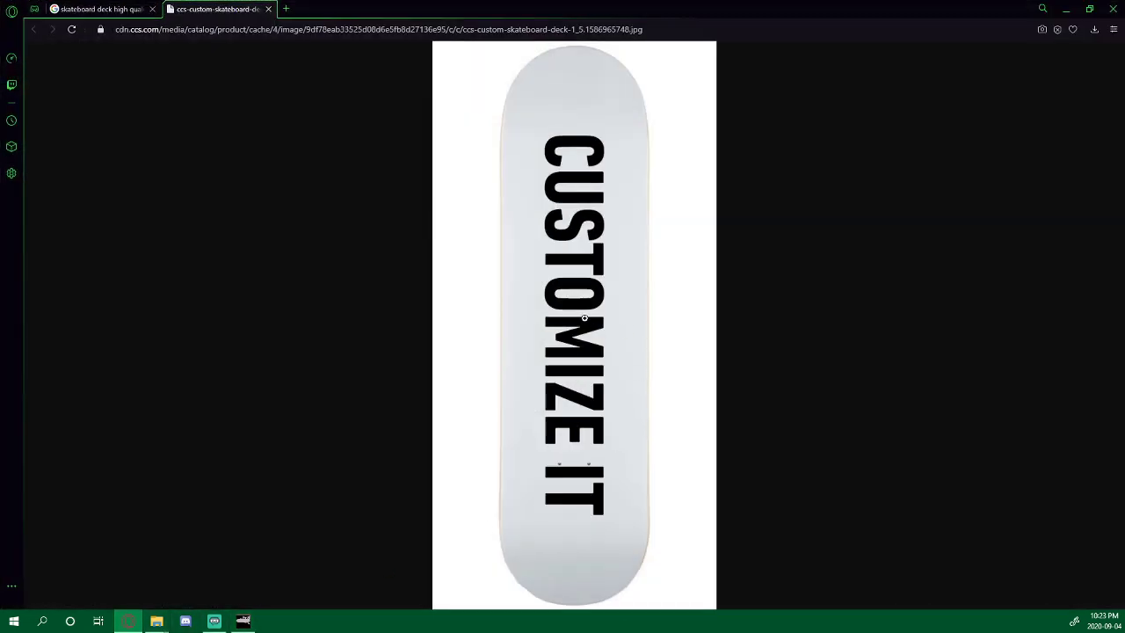
{"action": "left_click", "coordinate": [446, 331]}
{"action": "left_click", "coordinate": [427, 329]}
{"action": "left_click", "coordinate": [479, 334]}
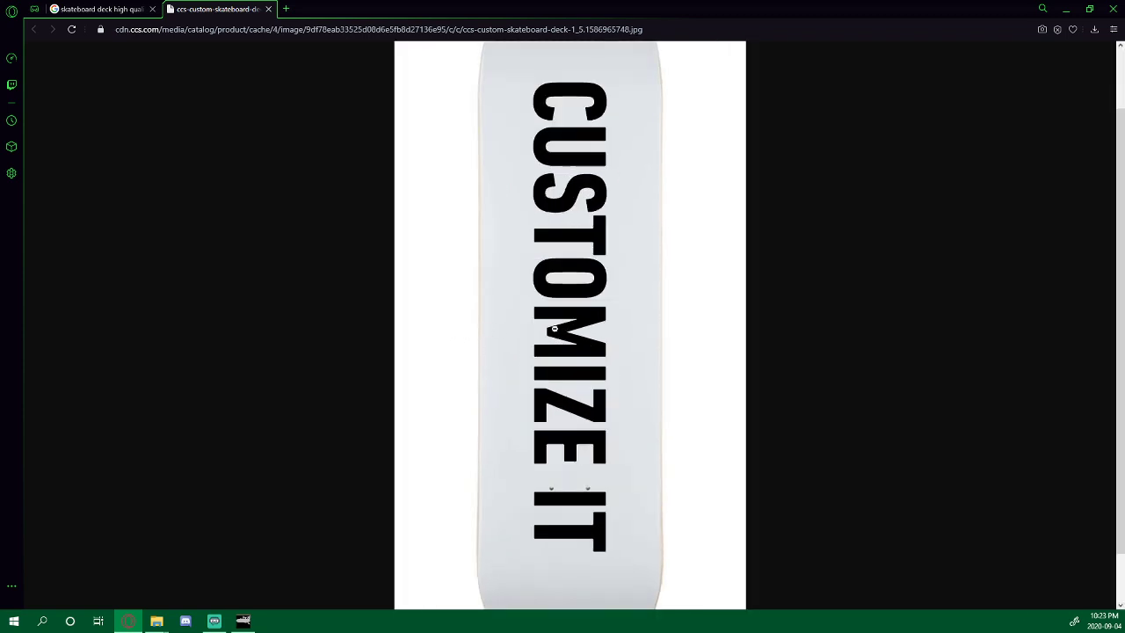
{"action": "right_click", "coordinate": [553, 329]}
{"action": "left_click", "coordinate": [584, 363]}
Step: Minimize Opera and paste the CUSTOMIZE IT image onto the GIMP canvas as a floating selection
{"action": "left_click", "coordinate": [1065, 10]}
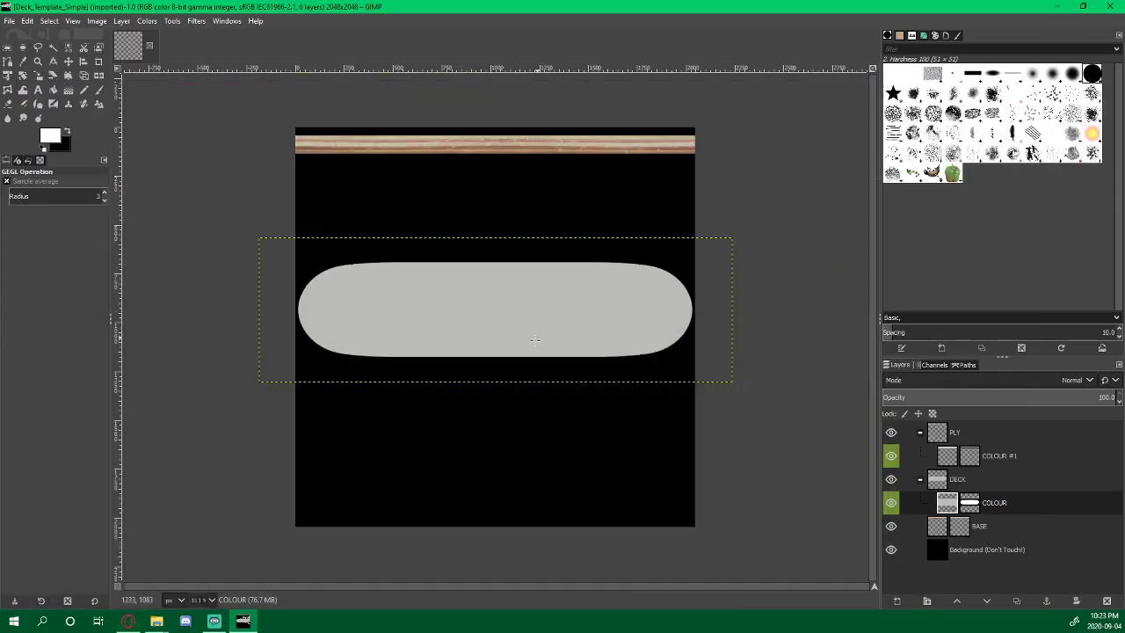
{"action": "right_click", "coordinate": [470, 311]}
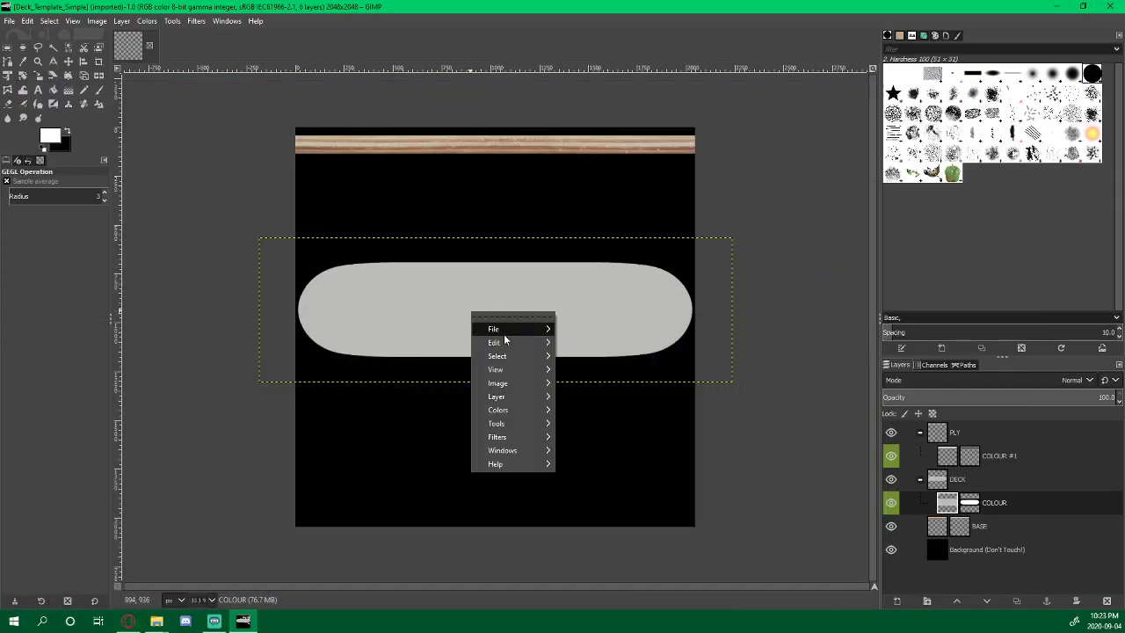
{"action": "mouse_move", "coordinate": [508, 348]}
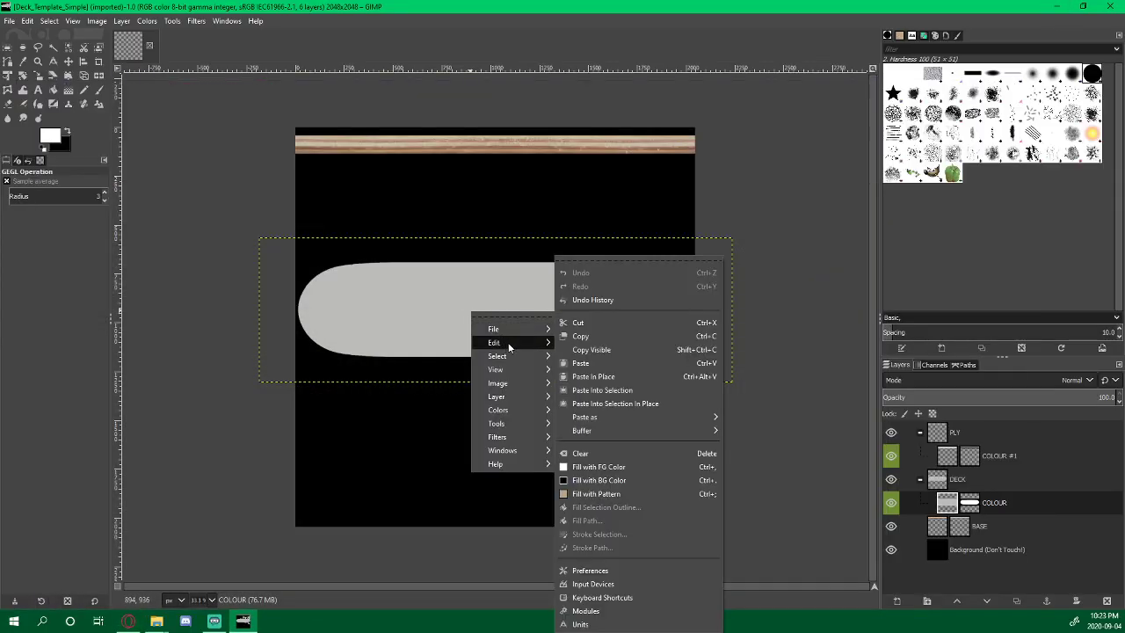
{"action": "left_click", "coordinate": [578, 363]}
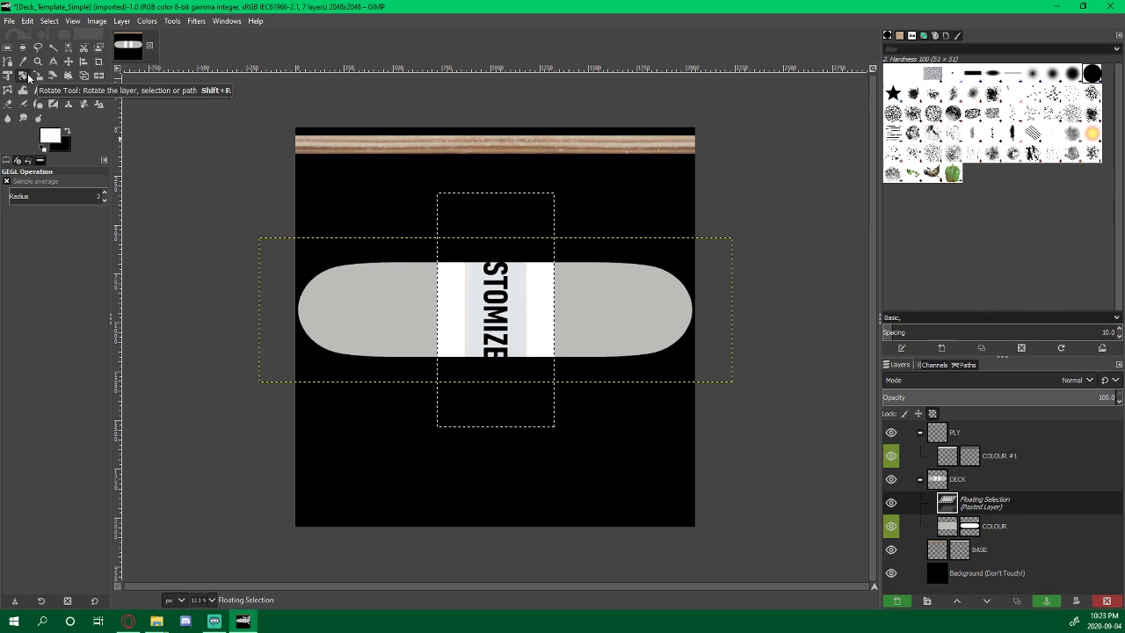
Step: Rotate the pasted CUSTOMIZE IT graphic -90° so it lies horizontally across the deck
{"action": "left_click", "coordinate": [25, 79]}
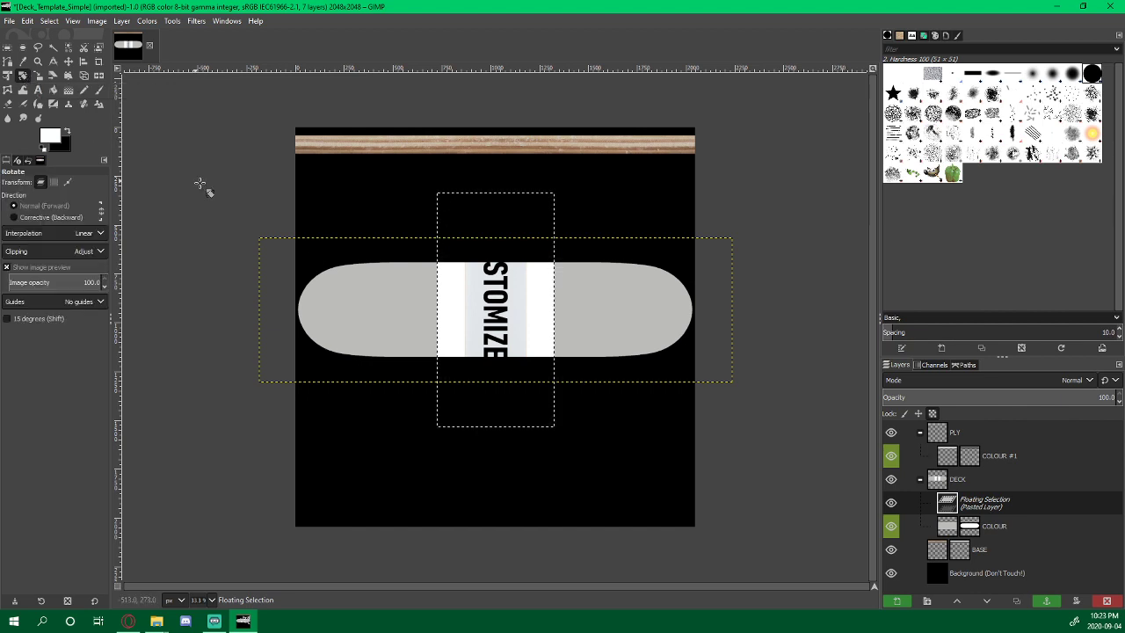
{"action": "left_click", "coordinate": [479, 345]}
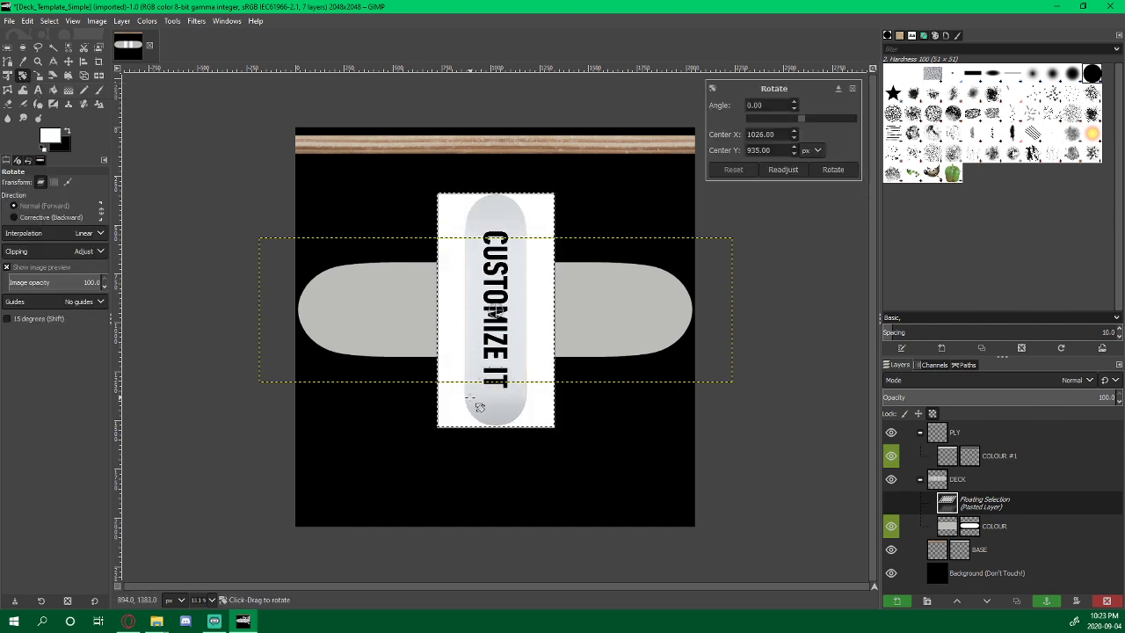
{"action": "left_click_drag", "start_coordinate": [479, 407], "coordinate": [576, 337]}
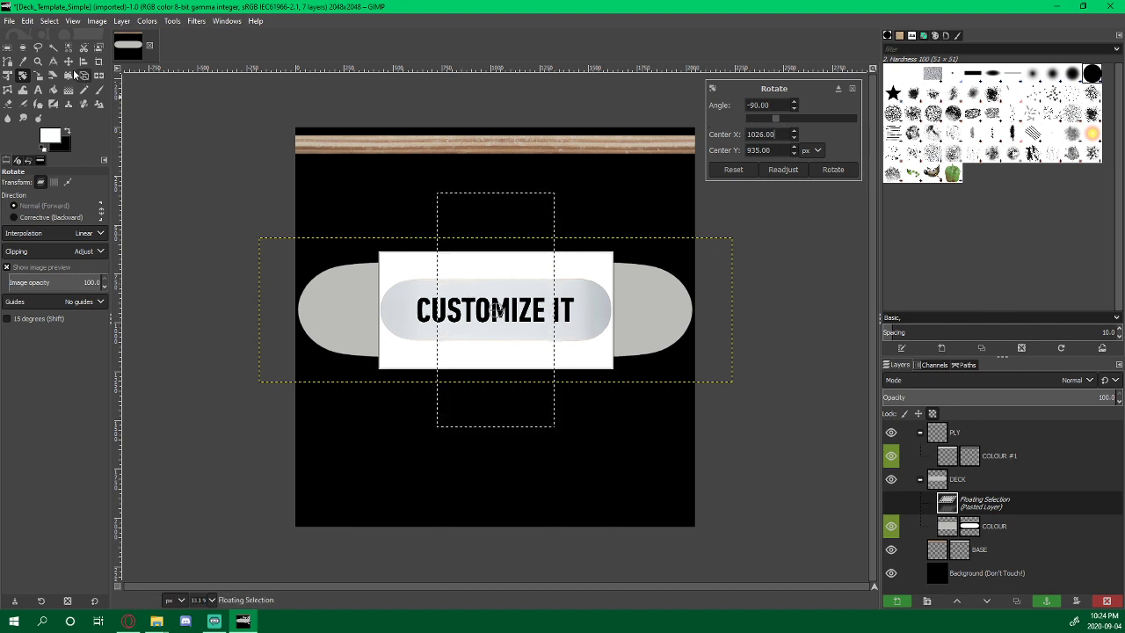
{"action": "left_click", "coordinate": [69, 61]}
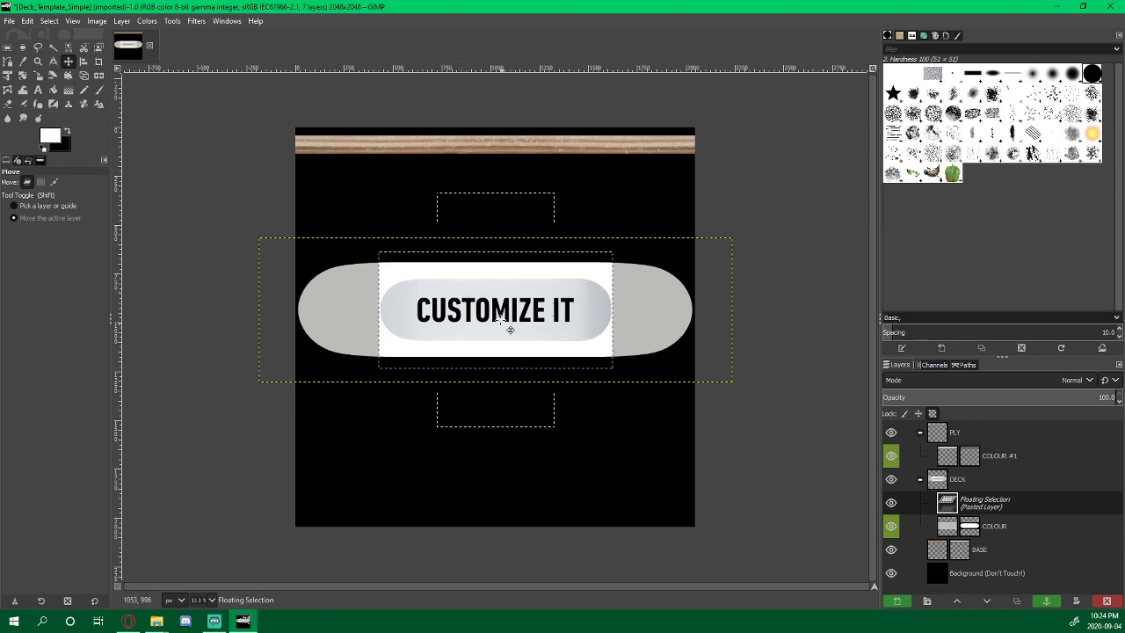
Step: Scale the graphic to roughly the deck's size, about 1998 px wide and 916 px tall
{"action": "left_click_drag", "start_coordinate": [498, 317], "coordinate": [498, 325]}
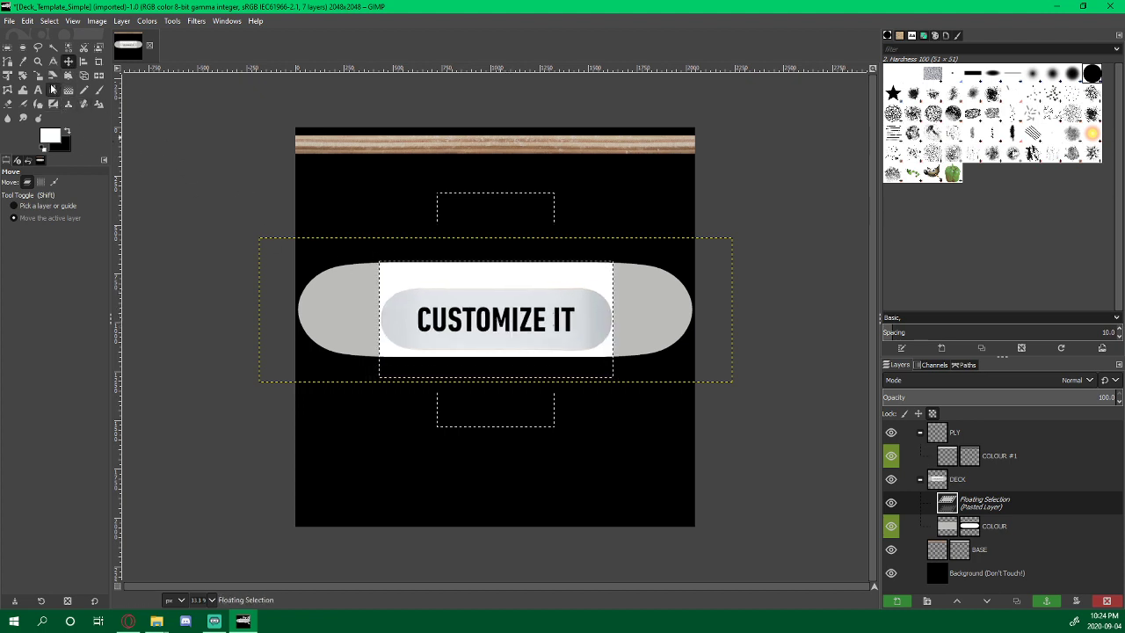
{"action": "left_click", "coordinate": [38, 75]}
{"action": "left_click", "coordinate": [493, 328]}
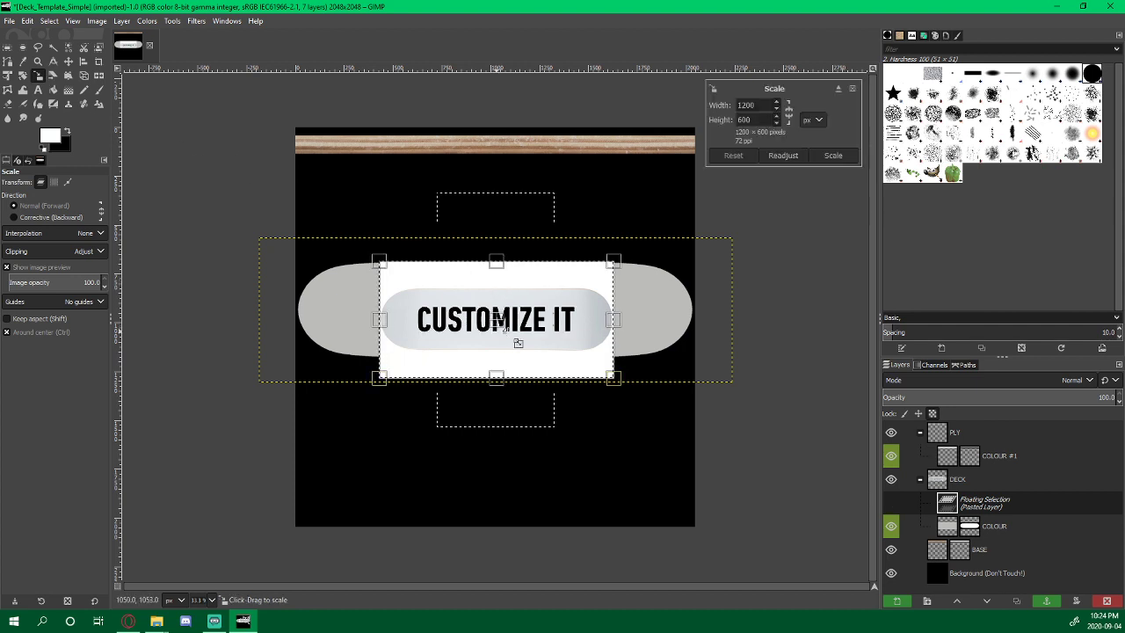
{"action": "left_click_drag", "start_coordinate": [625, 331], "coordinate": [767, 295]}
{"action": "left_click", "coordinate": [789, 112]}
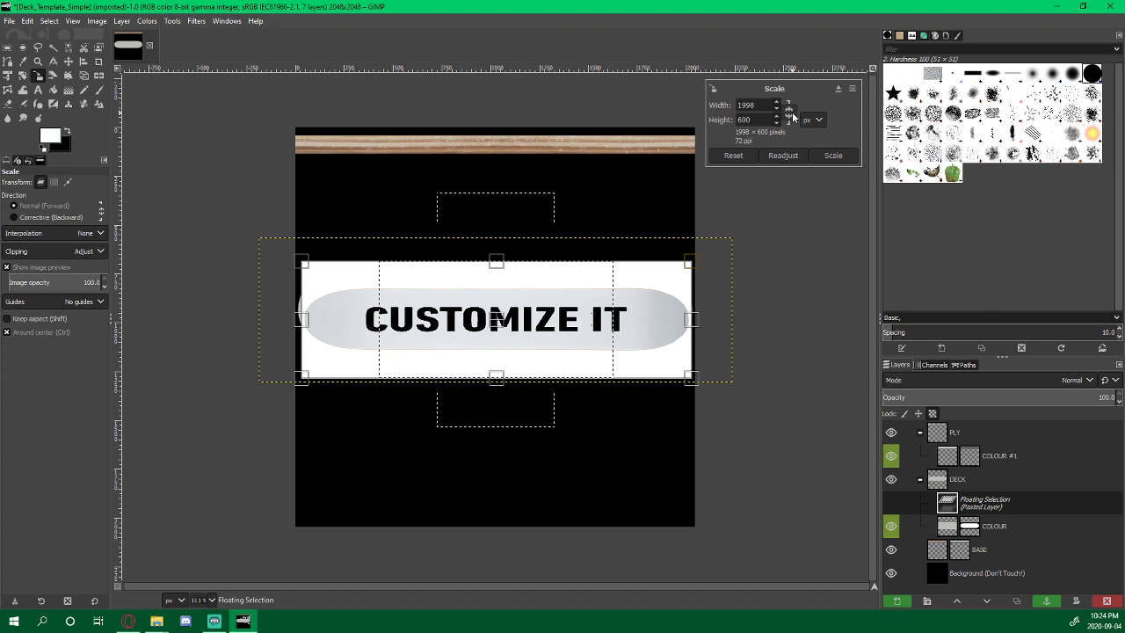
{"action": "left_click_drag", "start_coordinate": [693, 379], "coordinate": [705, 421]}
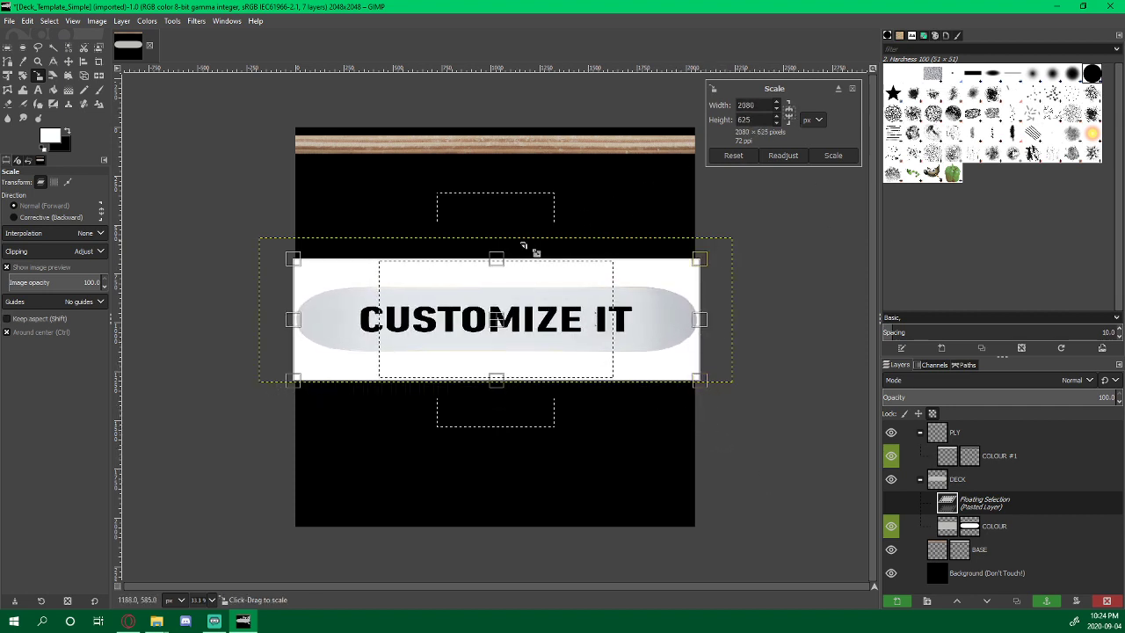
{"action": "left_click_drag", "start_coordinate": [496, 261], "coordinate": [497, 249]}
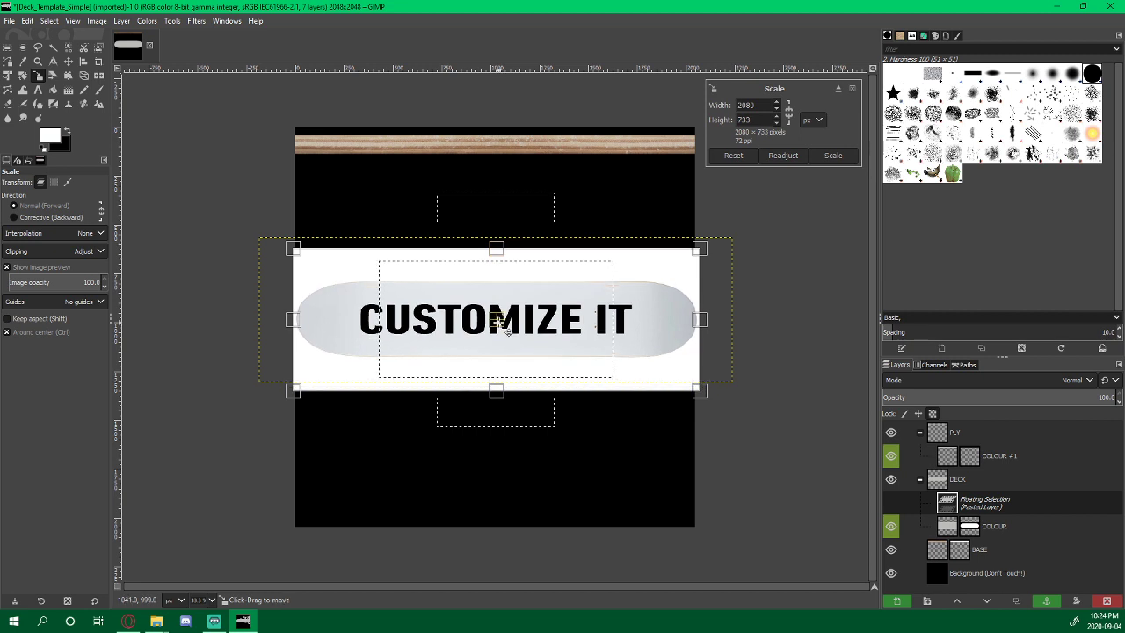
{"action": "left_click_drag", "start_coordinate": [497, 322], "coordinate": [502, 315]}
{"action": "left_click_drag", "start_coordinate": [500, 248], "coordinate": [500, 219]}
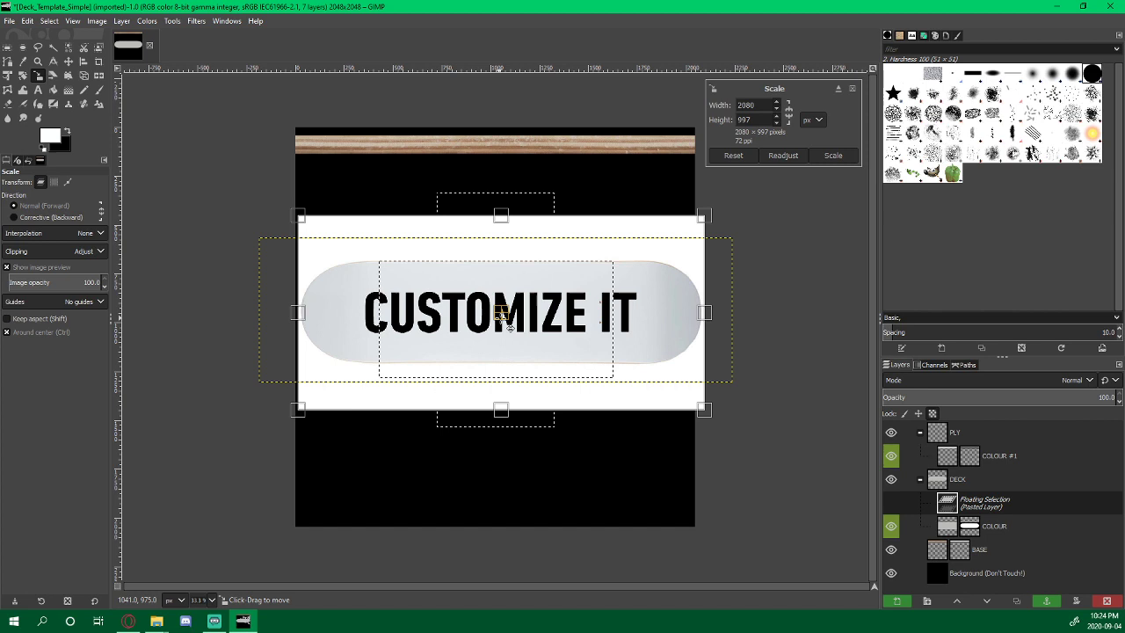
{"action": "mouse_move", "coordinate": [510, 327]}
{"action": "left_mouse_down"}
{"action": "mouse_move", "coordinate": [571, 328]}
{"action": "mouse_move", "coordinate": [507, 327]}
{"action": "left_mouse_up"}
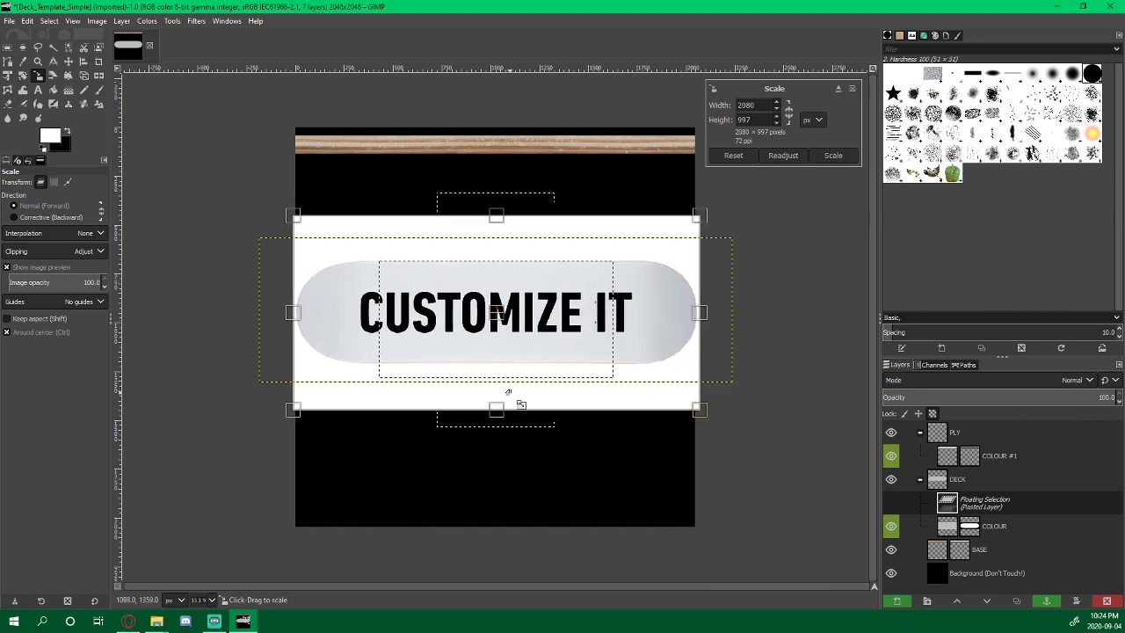
{"action": "left_click_drag", "start_coordinate": [507, 392], "coordinate": [509, 409]}
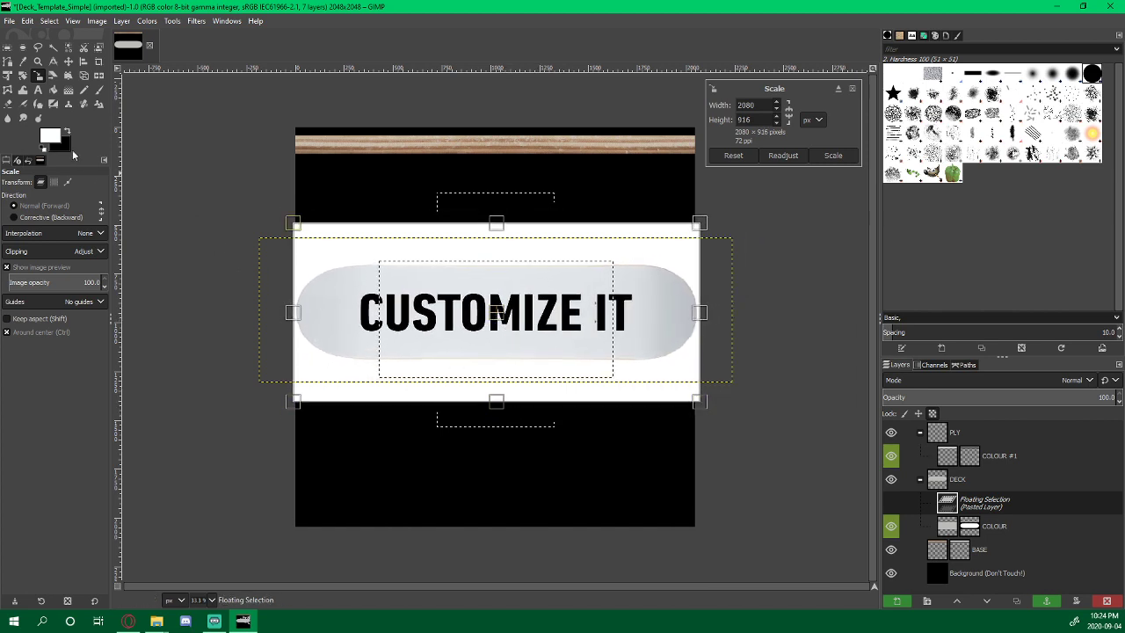
{"action": "left_click", "coordinate": [68, 60]}
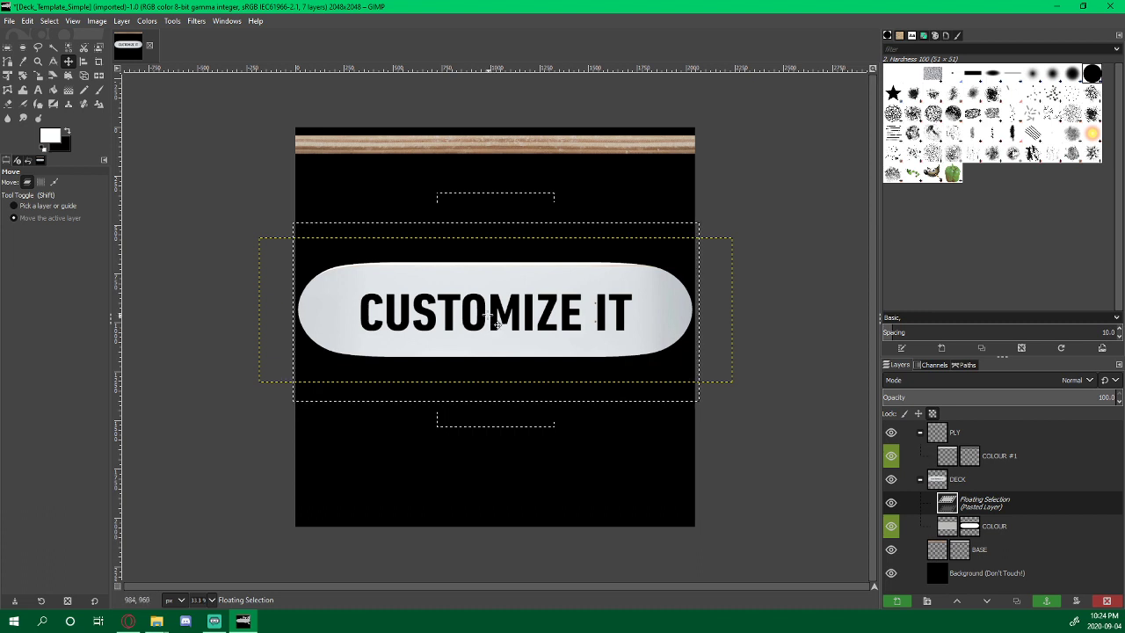
Step: Move the graphic onto the deck and stretch its height to 934 px
{"action": "left_click_drag", "start_coordinate": [489, 314], "coordinate": [489, 313]}
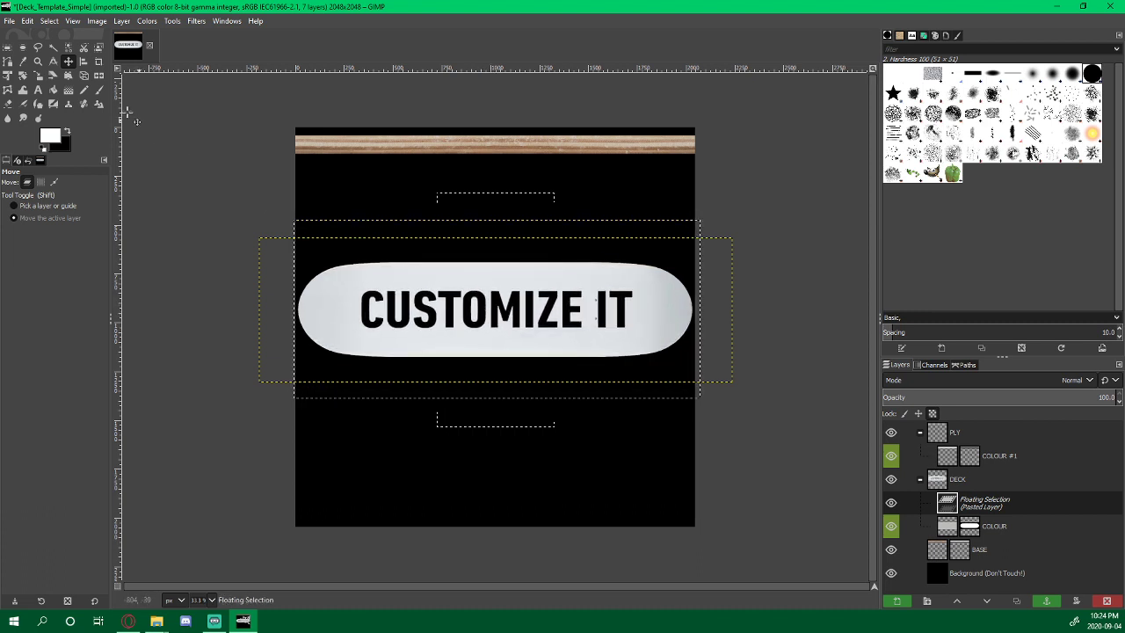
{"action": "left_click", "coordinate": [38, 75]}
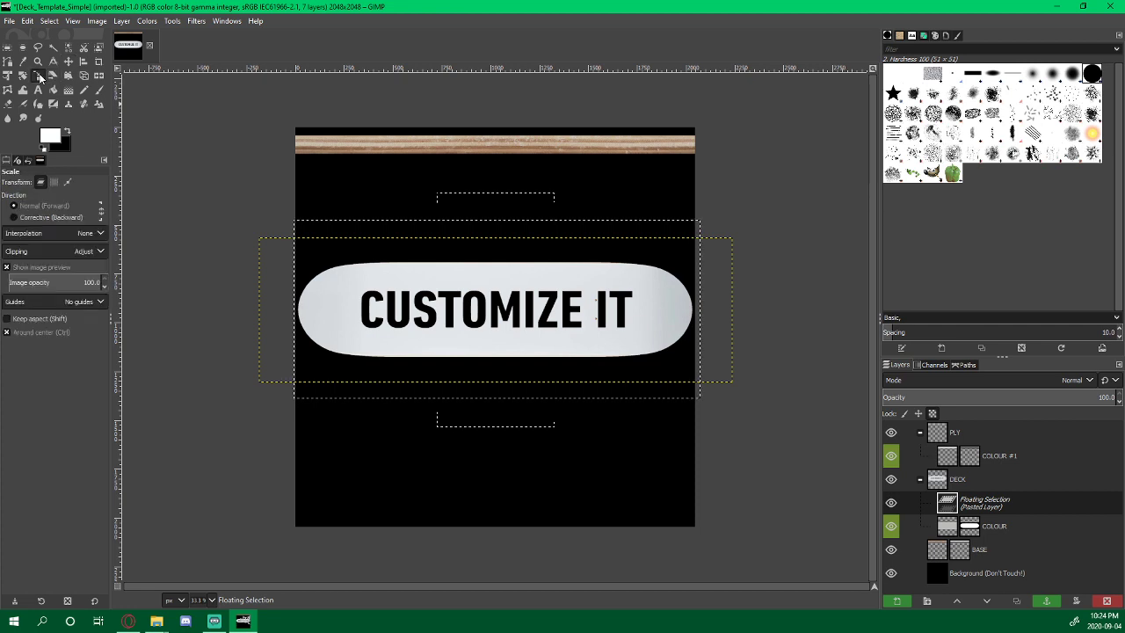
{"action": "left_click", "coordinate": [539, 330]}
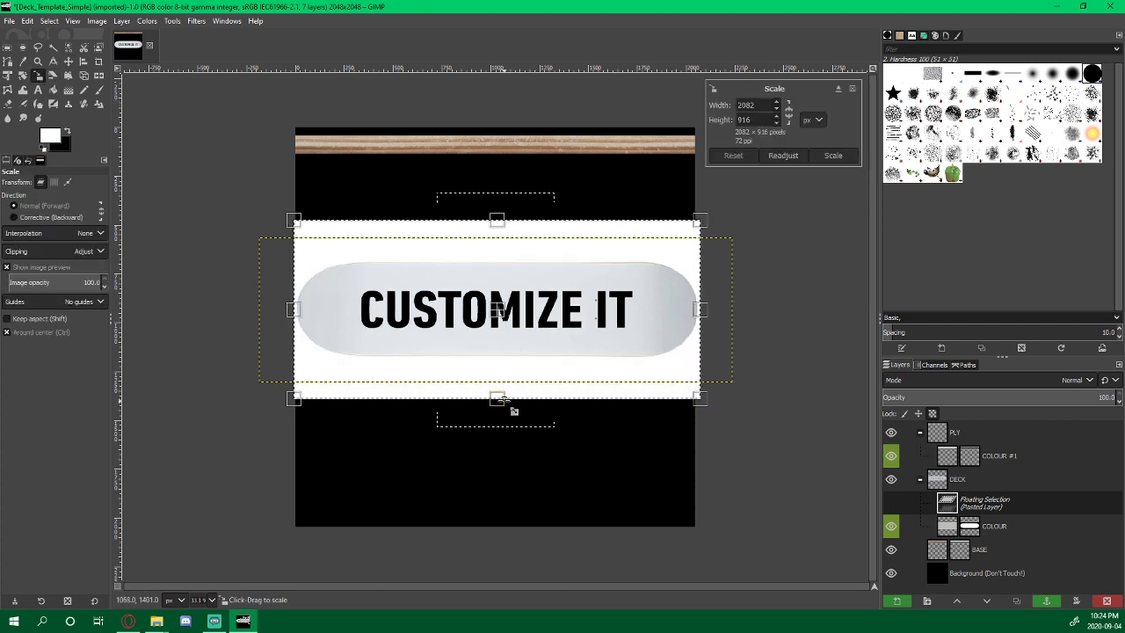
{"action": "left_click_drag", "start_coordinate": [498, 400], "coordinate": [498, 403]}
{"action": "left_click", "coordinate": [68, 60]}
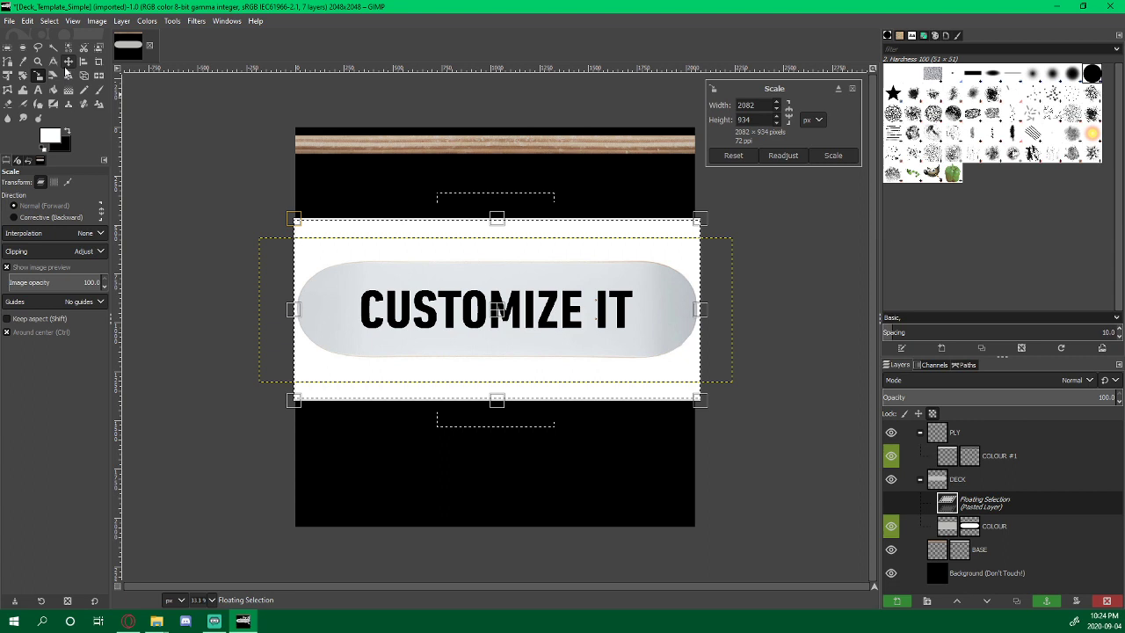
{"action": "left_click_drag", "start_coordinate": [492, 317], "coordinate": [490, 319]}
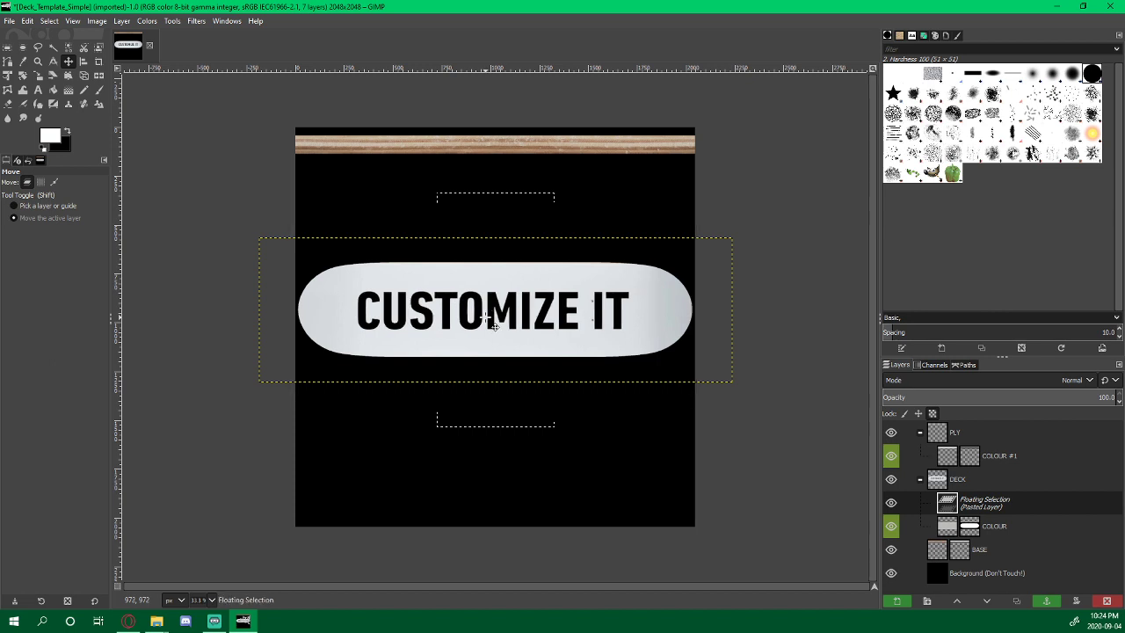
Step: Anchor the graphic and set the foreground colour to light grey ced3d6 sampled from the deck board
{"action": "left_click", "coordinate": [1045, 601]}
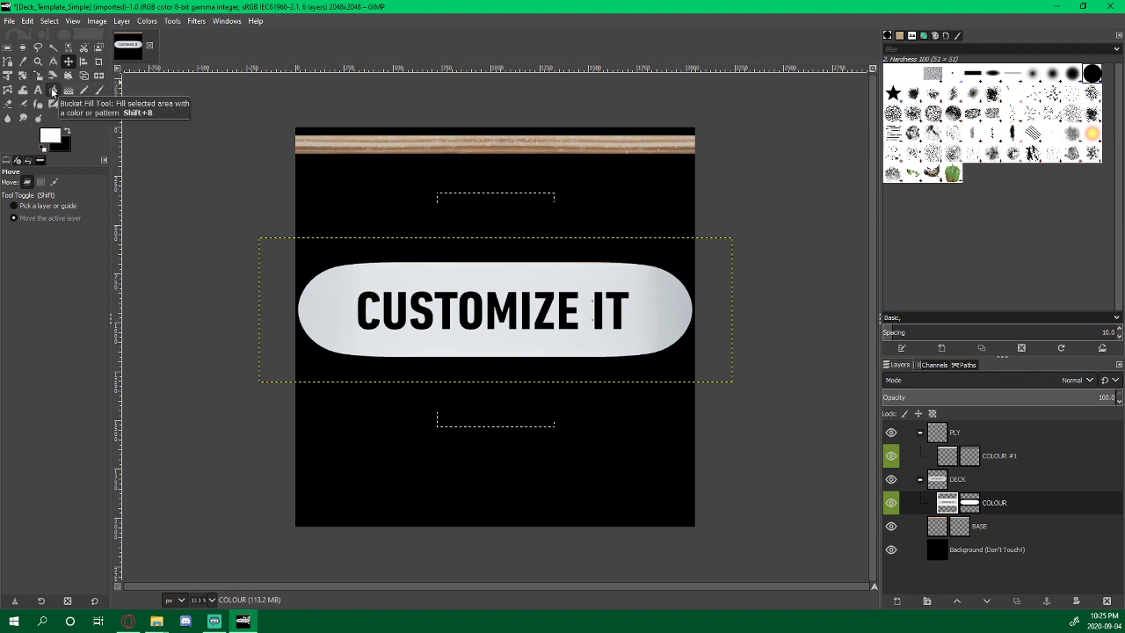
{"action": "left_click", "coordinate": [54, 91]}
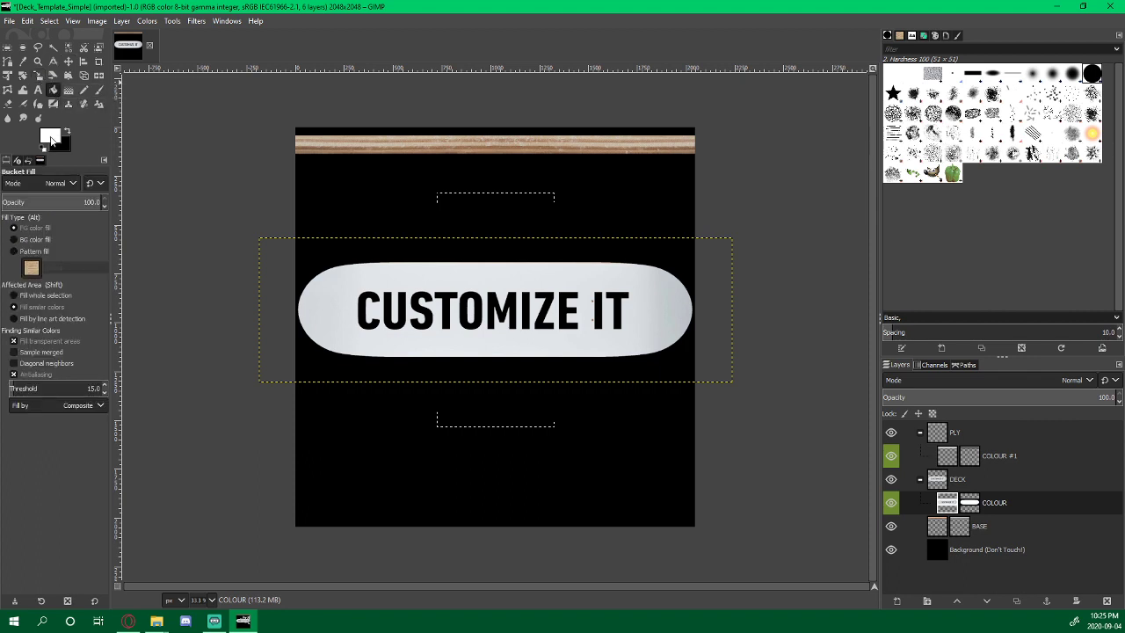
{"action": "left_click", "coordinate": [51, 140]}
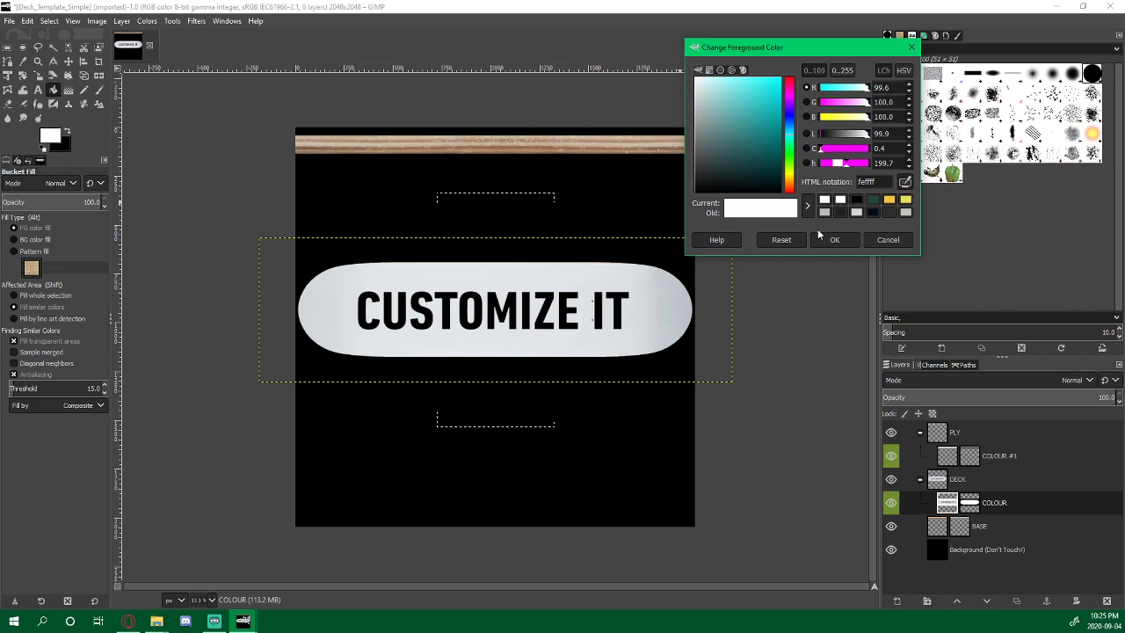
{"action": "left_click", "coordinate": [656, 315]}
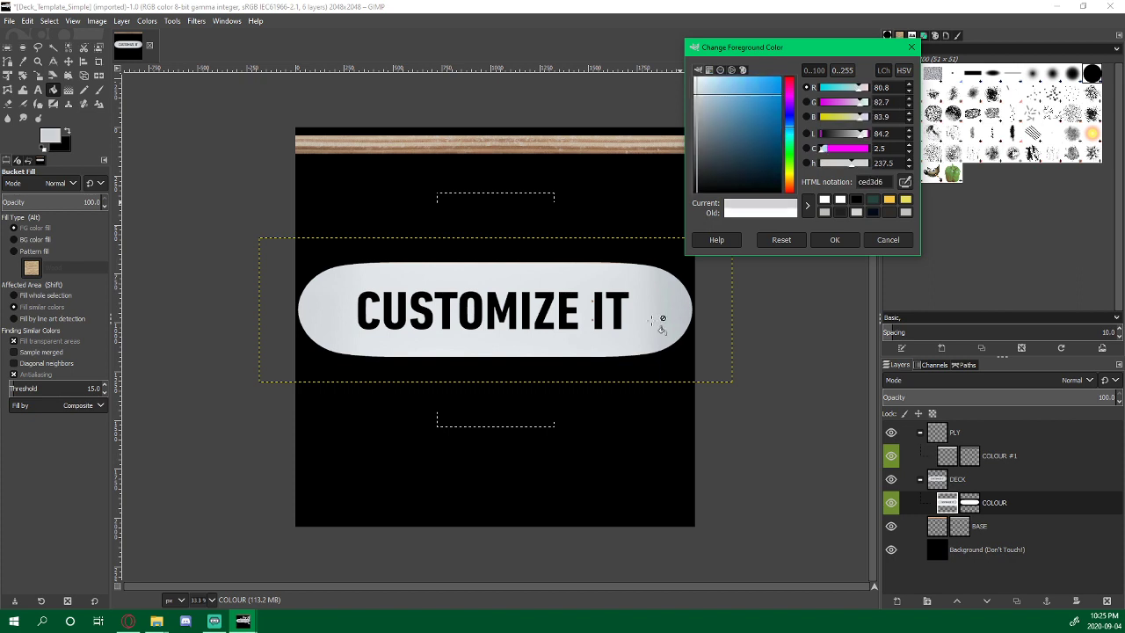
{"action": "left_click", "coordinate": [835, 240]}
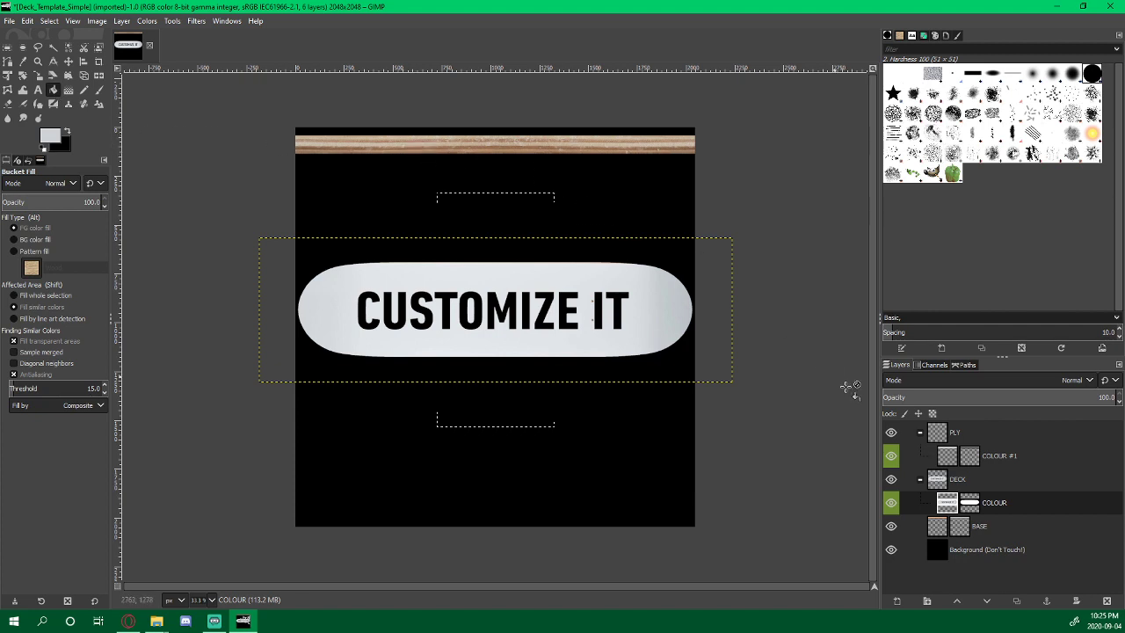
{"action": "left_click", "coordinate": [951, 459]}
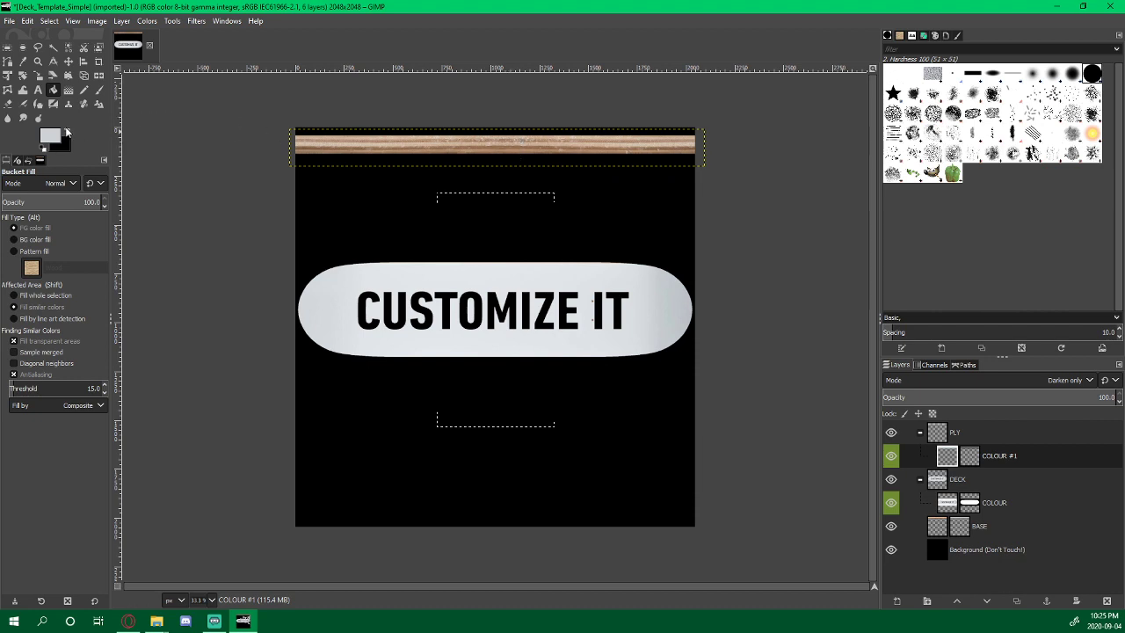
{"action": "left_click", "coordinate": [68, 132]}
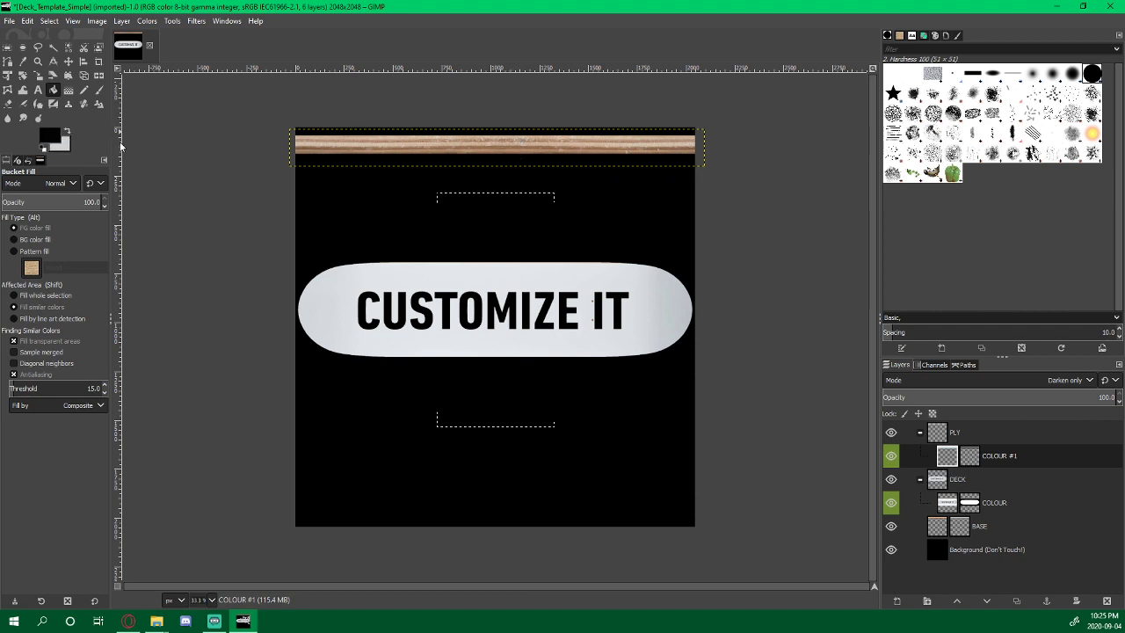
{"action": "left_click", "coordinate": [372, 148]}
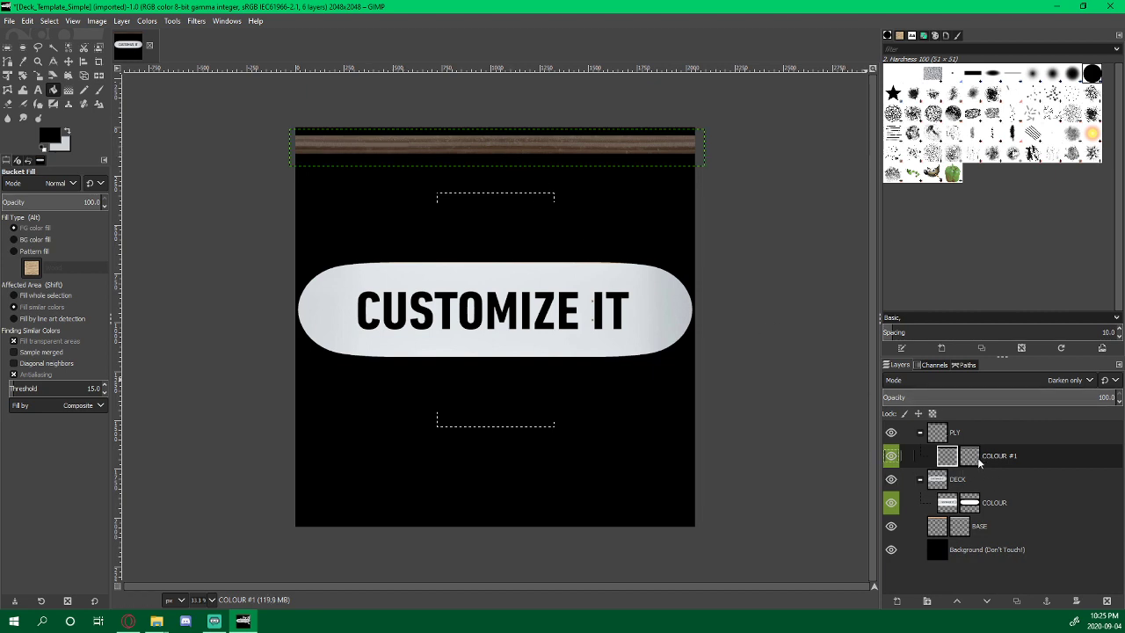
{"action": "left_click", "coordinate": [969, 456]}
{"action": "left_click", "coordinate": [498, 148]}
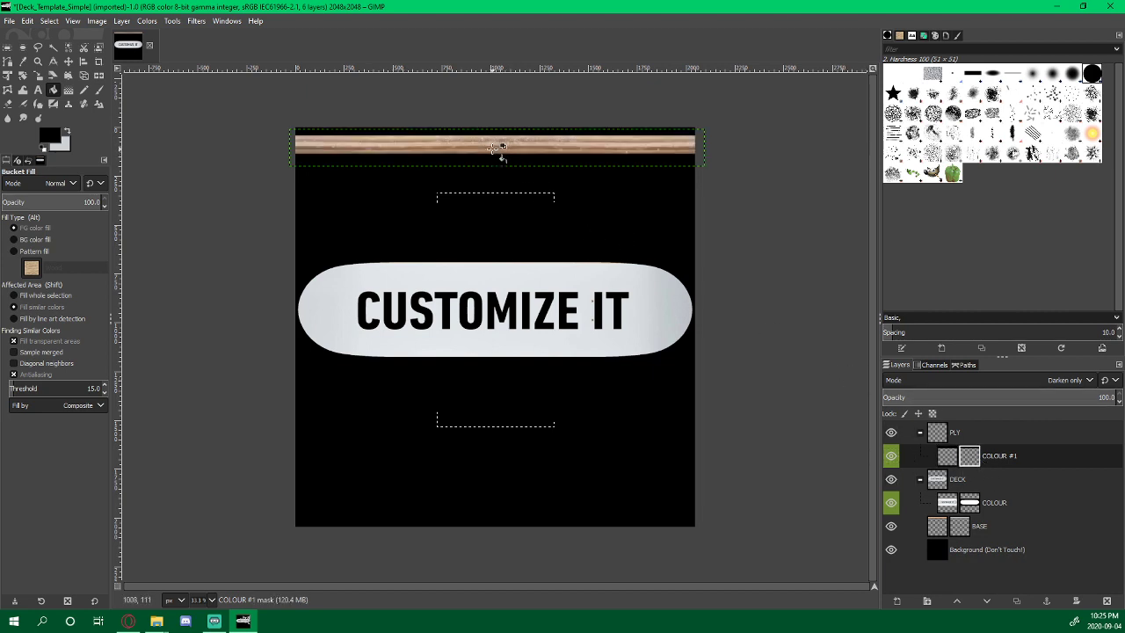
{"action": "left_click", "coordinate": [946, 456]}
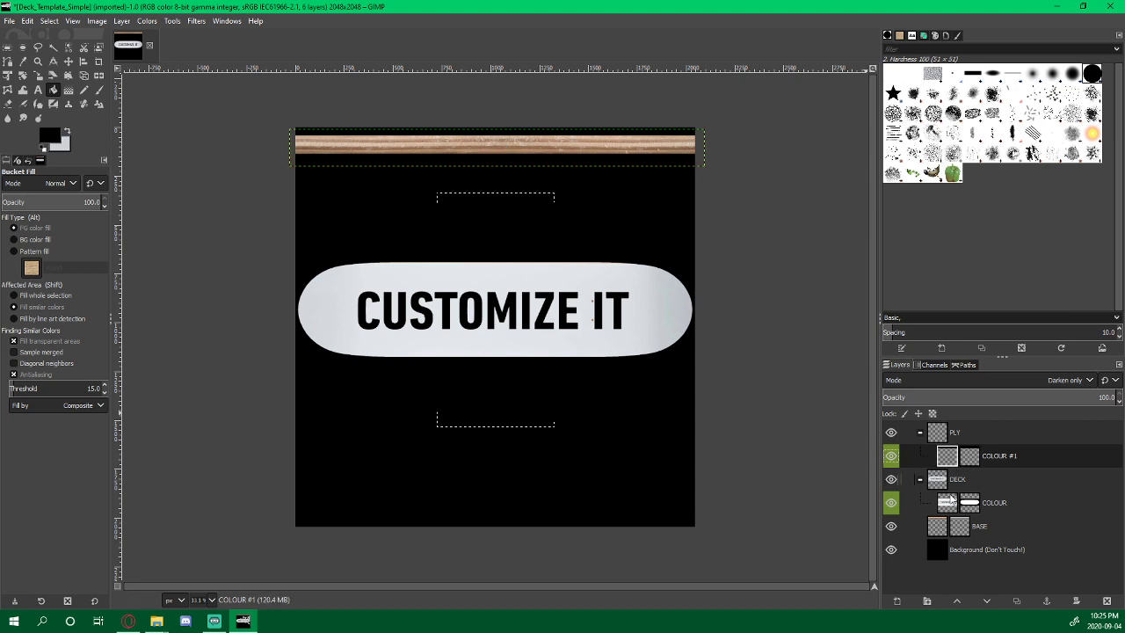
{"action": "left_click", "coordinate": [959, 525]}
{"action": "left_click", "coordinate": [509, 148]}
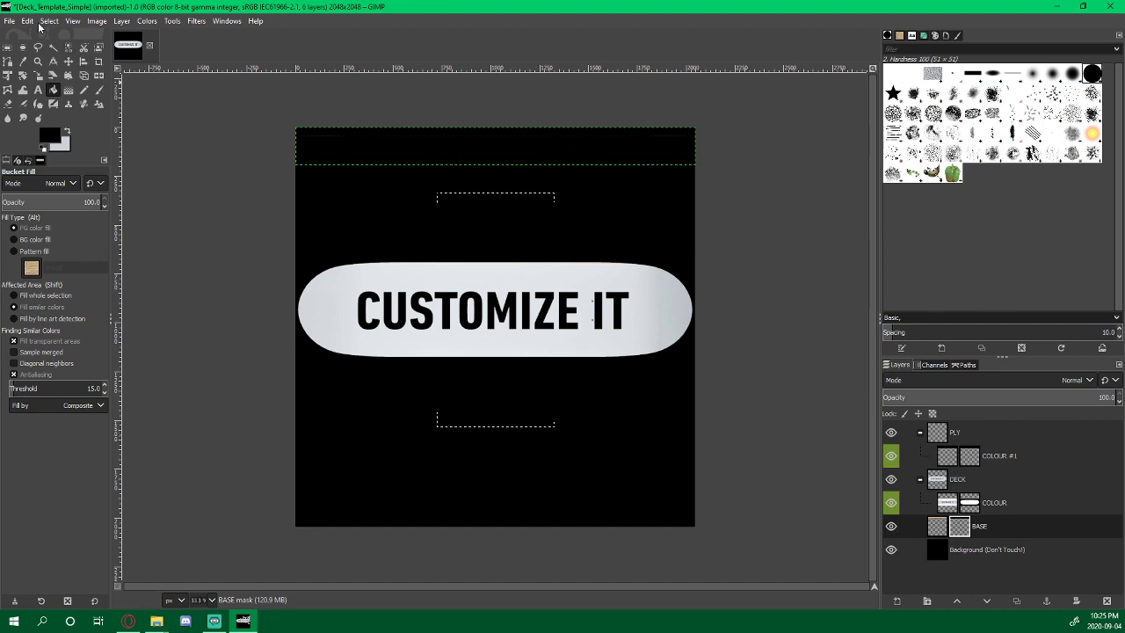
{"action": "left_click", "coordinate": [30, 21]}
{"action": "left_click", "coordinate": [49, 35]}
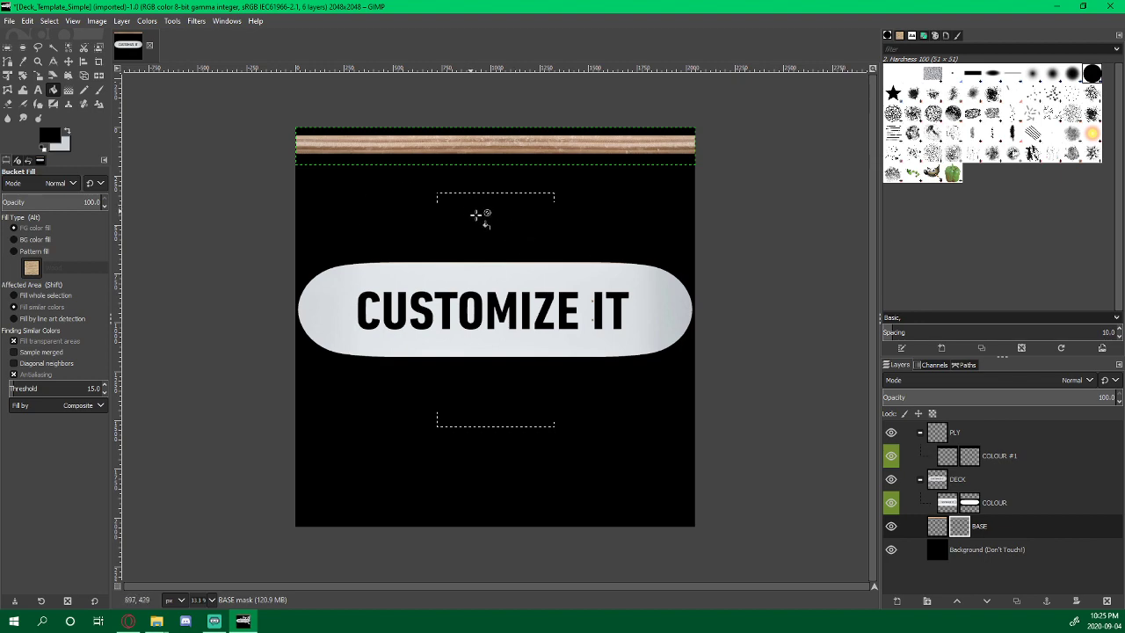
Step: Start an export named Deck_Simple with the Desktop as its location
{"action": "left_click", "coordinate": [8, 20]}
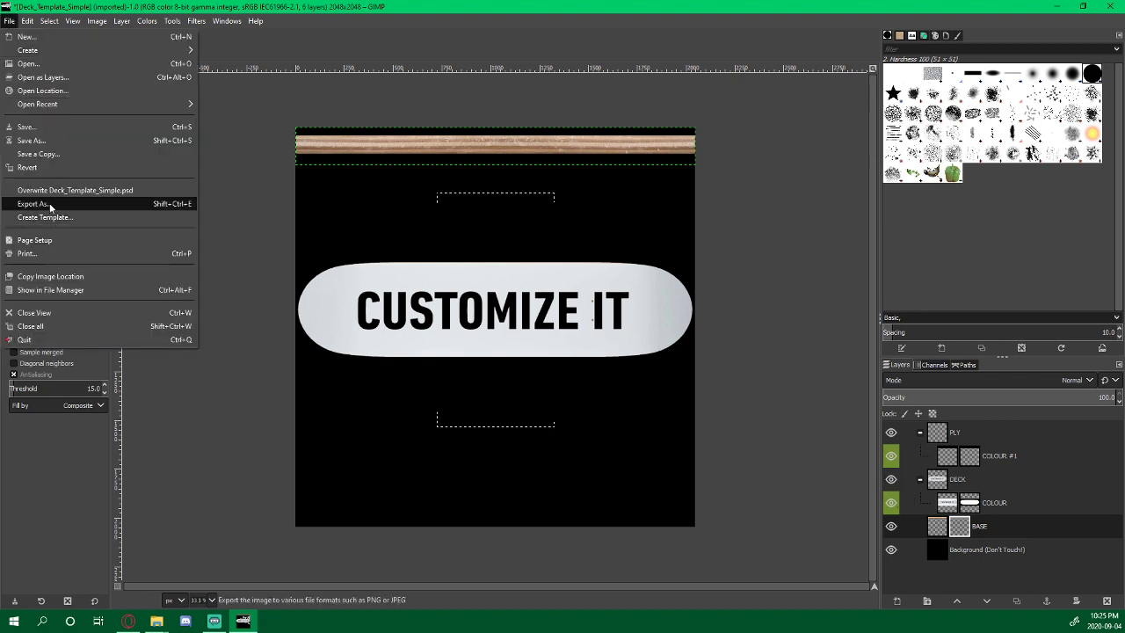
{"action": "left_click", "coordinate": [50, 204]}
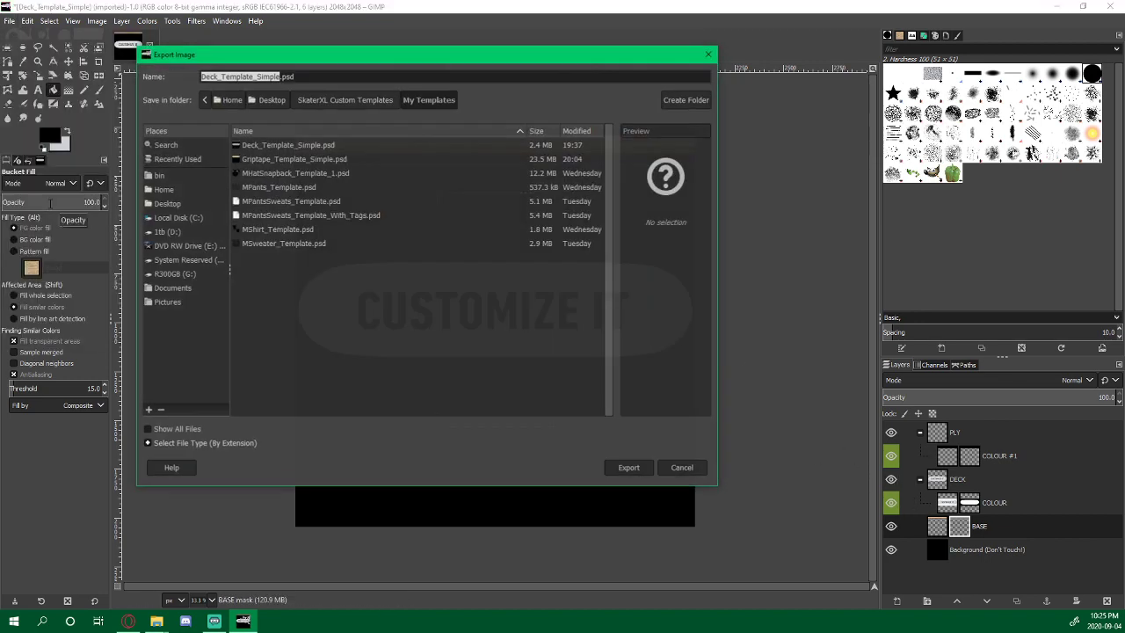
{"action": "left_click", "coordinate": [280, 76]}
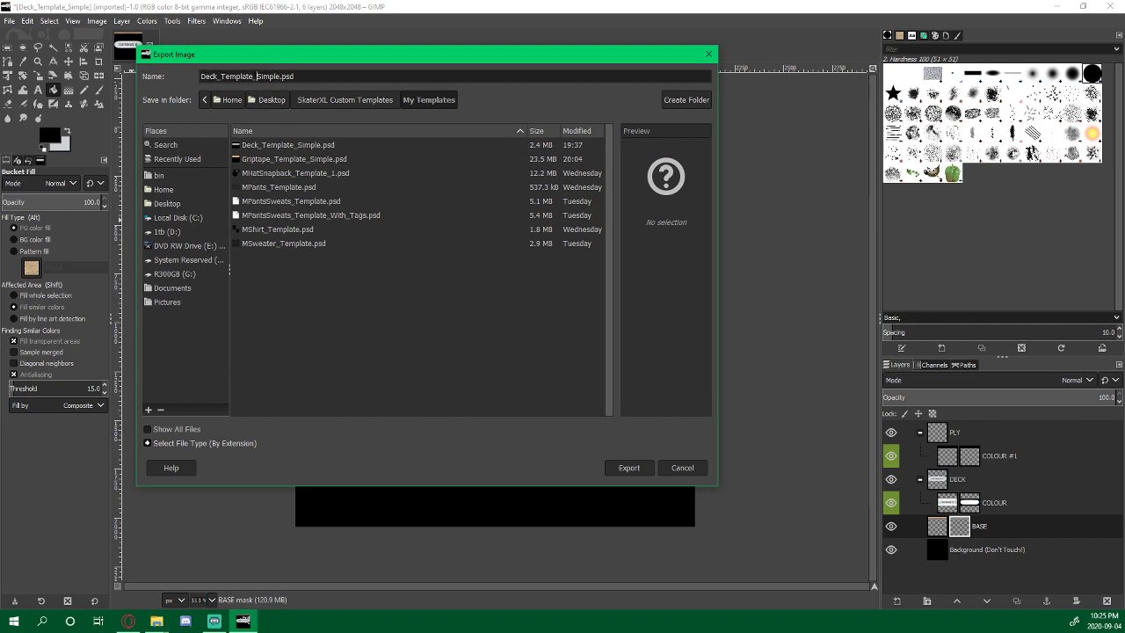
{"action": "key", "text": "BackSpace"}
{"action": "key", "text": "BackSpace"}
{"action": "key", "text": "BackSpace"}
{"action": "key", "text": "BackSpace"}
{"action": "key", "text": "BackSpace"}
{"action": "key", "text": "BackSpace"}
{"action": "key", "text": "BackSpace"}
{"action": "key", "text": "BackSpace"}
{"action": "key", "text": "BackSpace"}
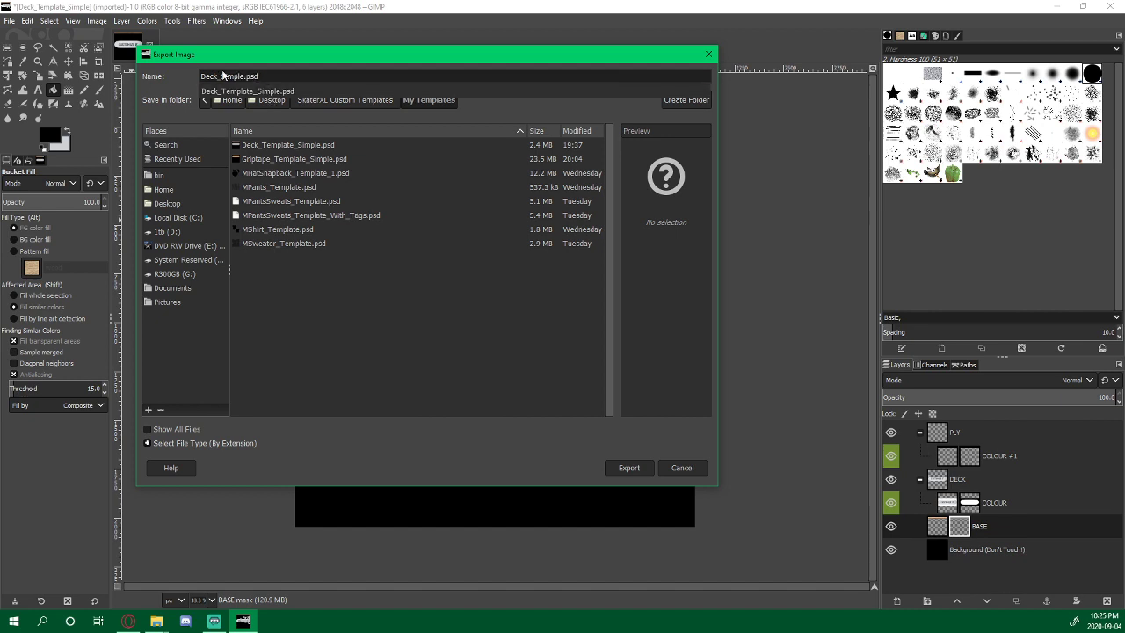
{"action": "left_click", "coordinate": [273, 100]}
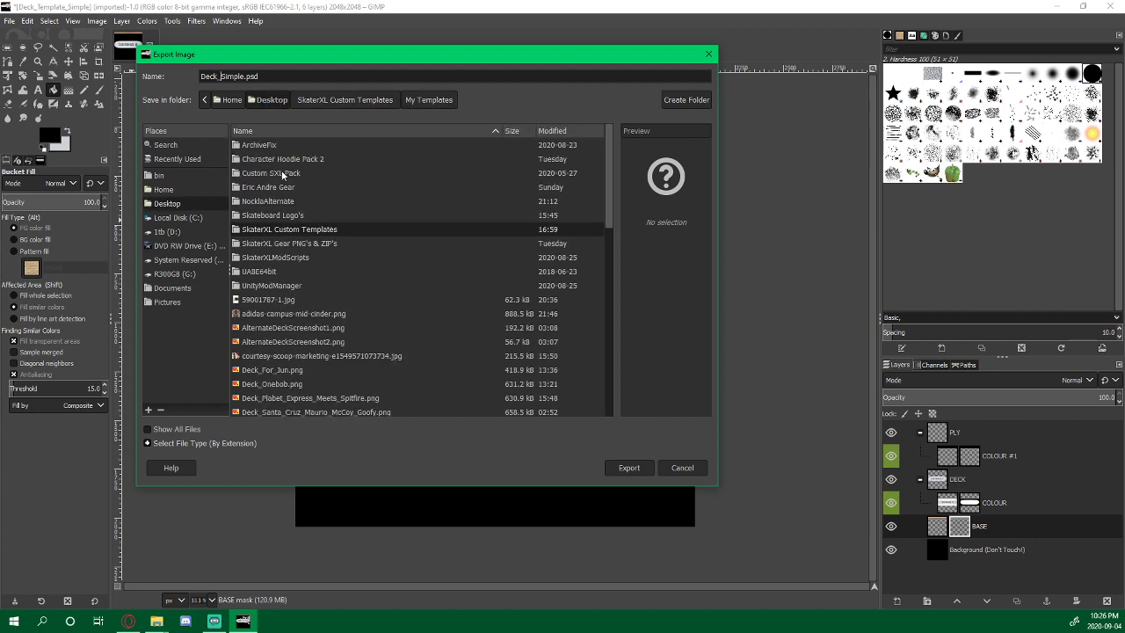
Step: Choose PNG image as the file type and export Deck_Simple.png with default PNG options
{"action": "left_click", "coordinate": [188, 445]}
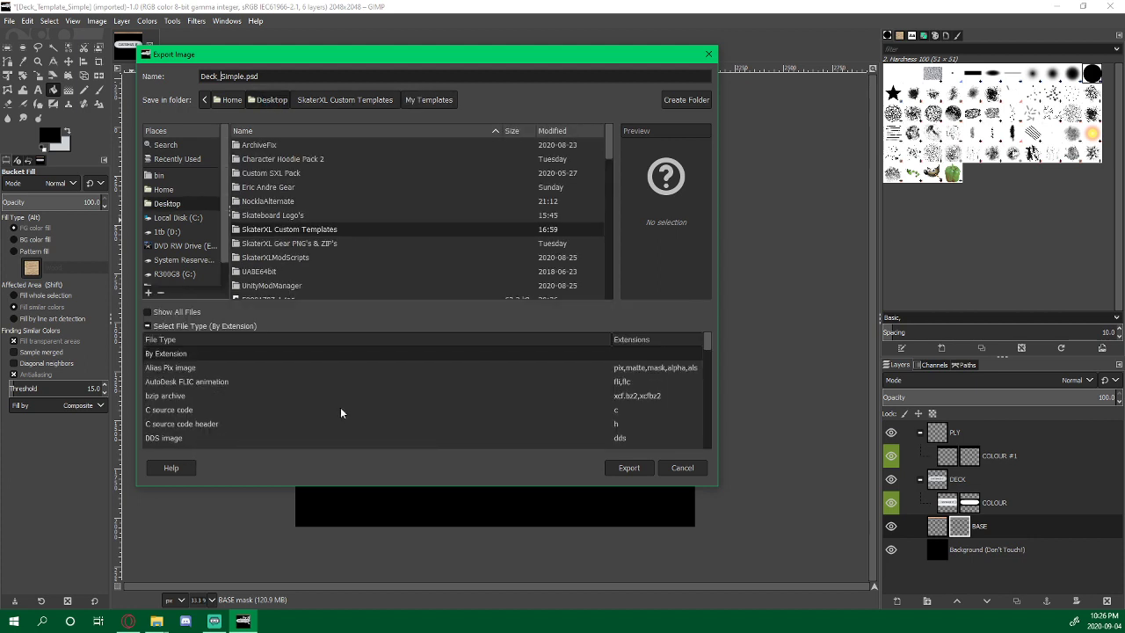
{"action": "scroll", "coordinate": [630, 396], "scroll_direction": "down", "scroll_amount": 6}
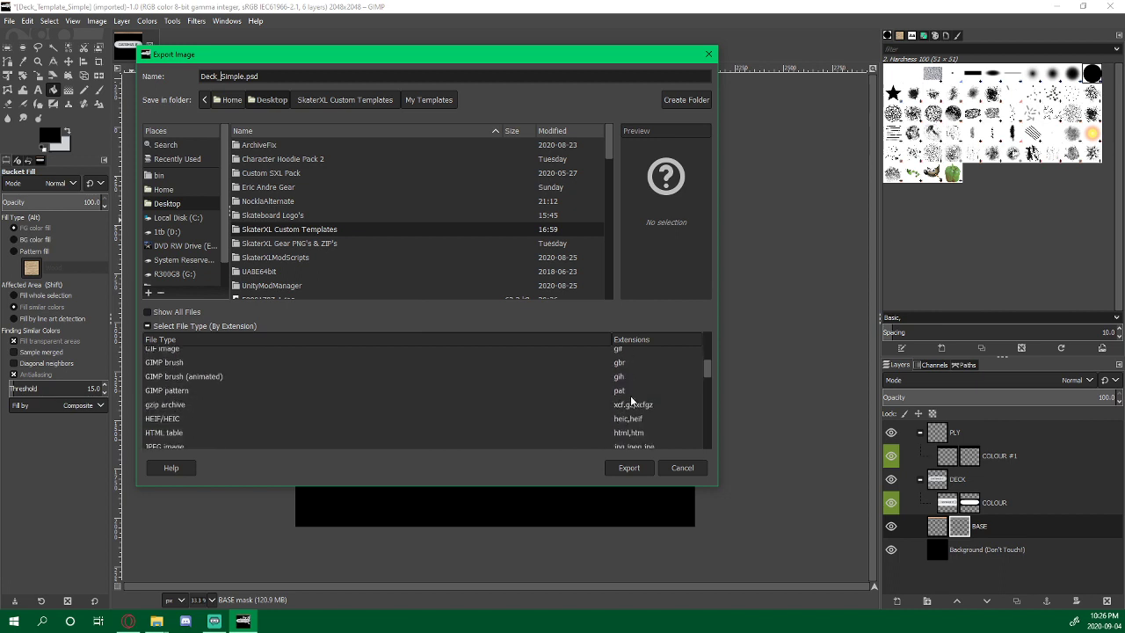
{"action": "scroll", "coordinate": [630, 395], "scroll_direction": "down", "scroll_amount": 5}
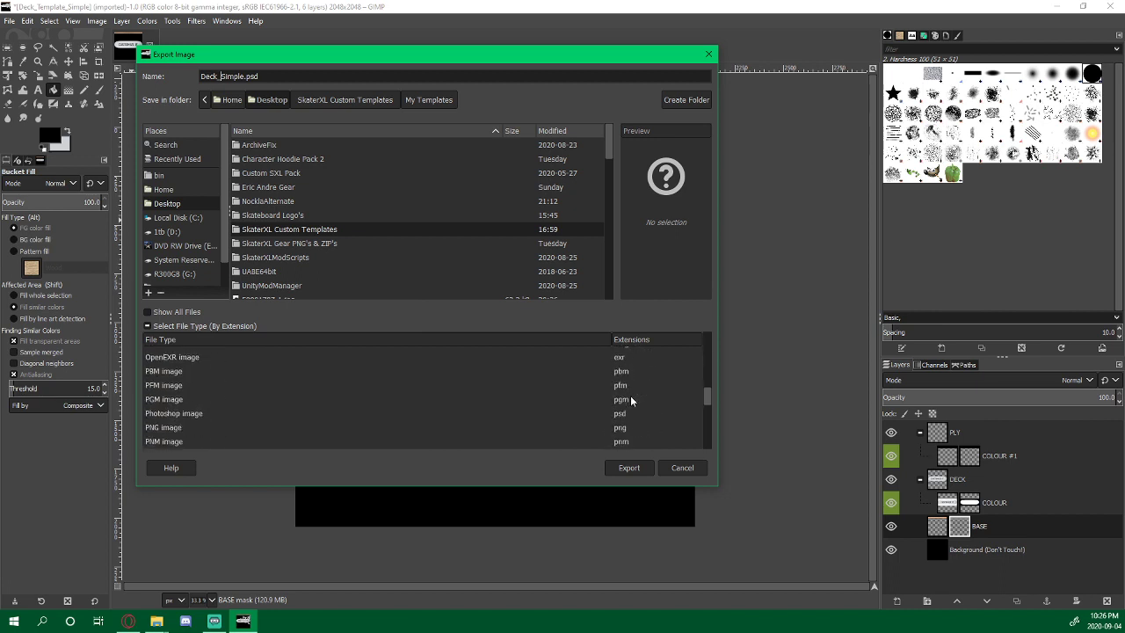
{"action": "scroll", "coordinate": [630, 396], "scroll_direction": "down", "scroll_amount": 1}
{"action": "left_click", "coordinate": [630, 395]}
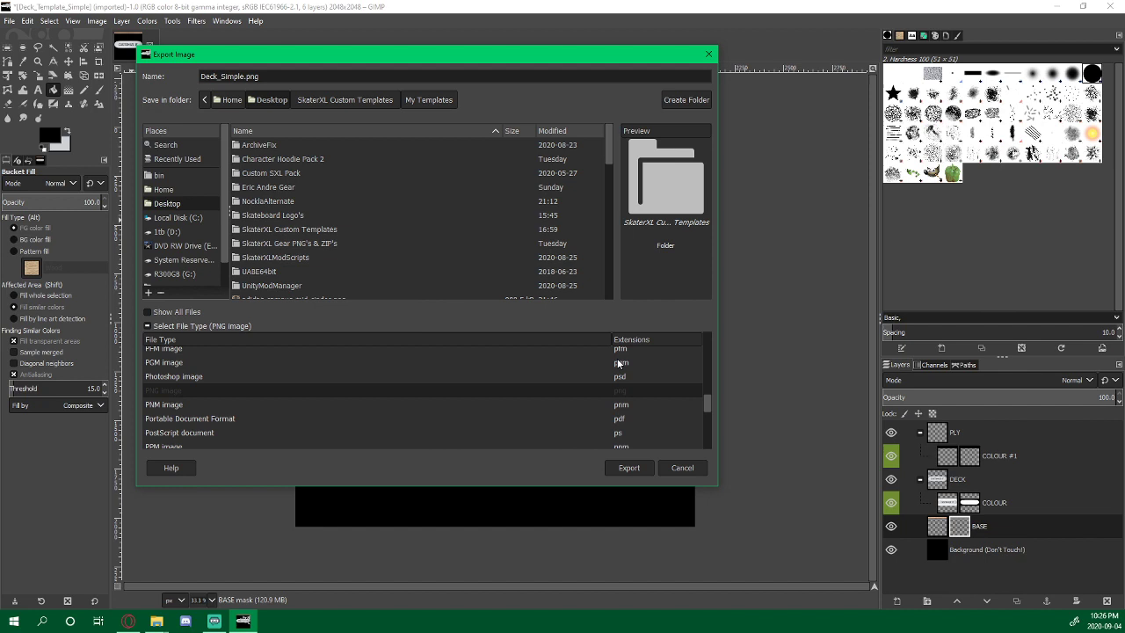
{"action": "left_click", "coordinate": [624, 468]}
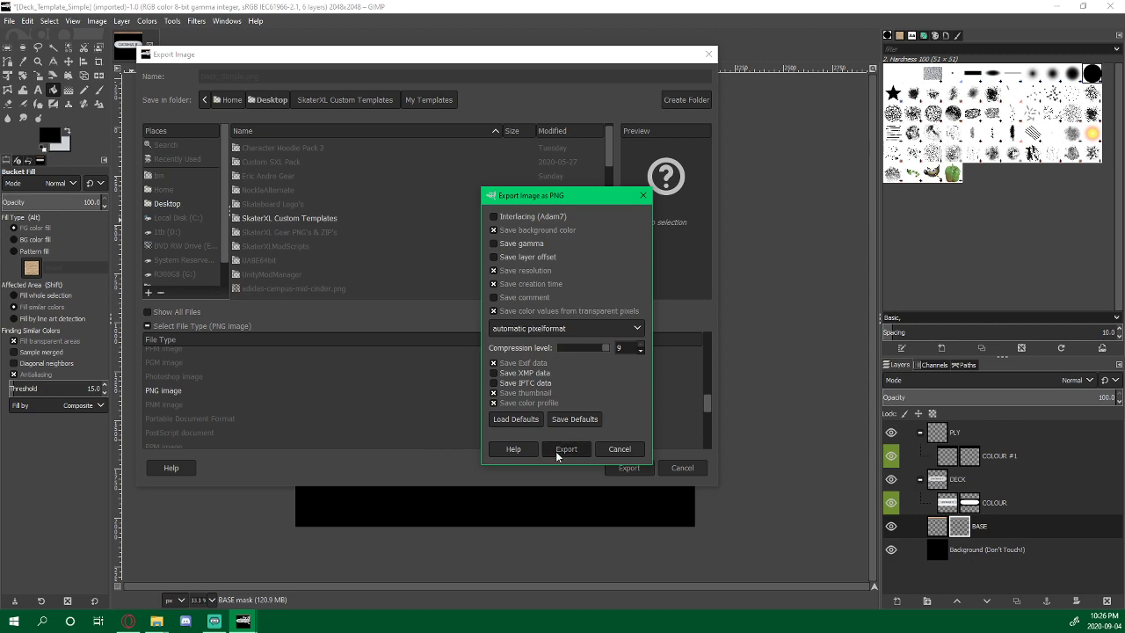
{"action": "left_click", "coordinate": [563, 449]}
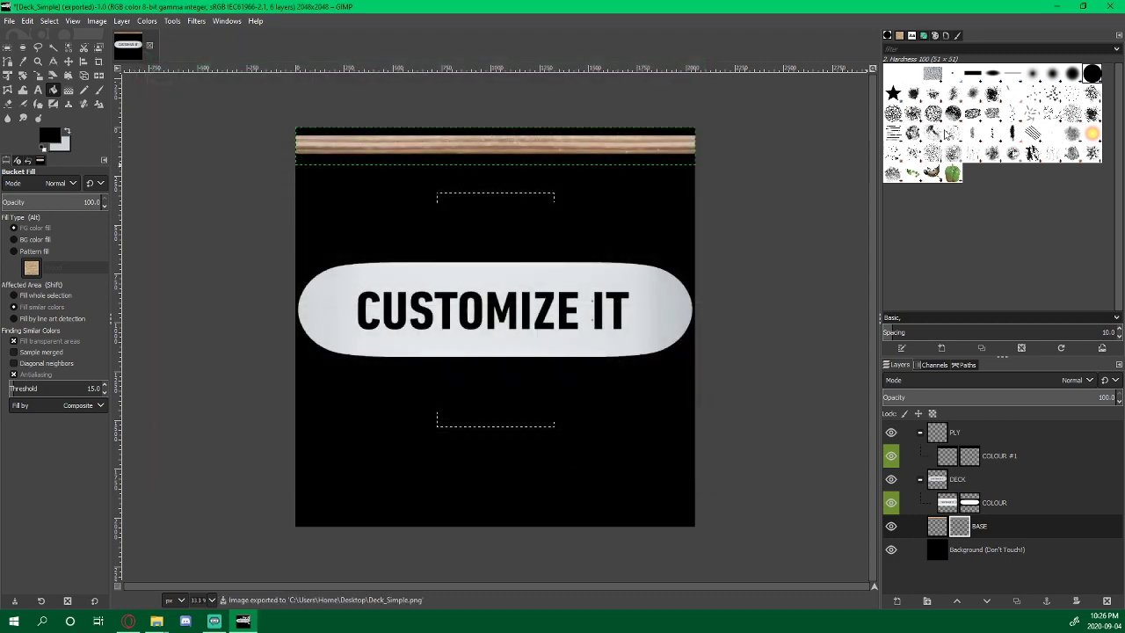
Step: Quit GIMP and discard the unsaved template changes
{"action": "left_click", "coordinate": [1107, 6]}
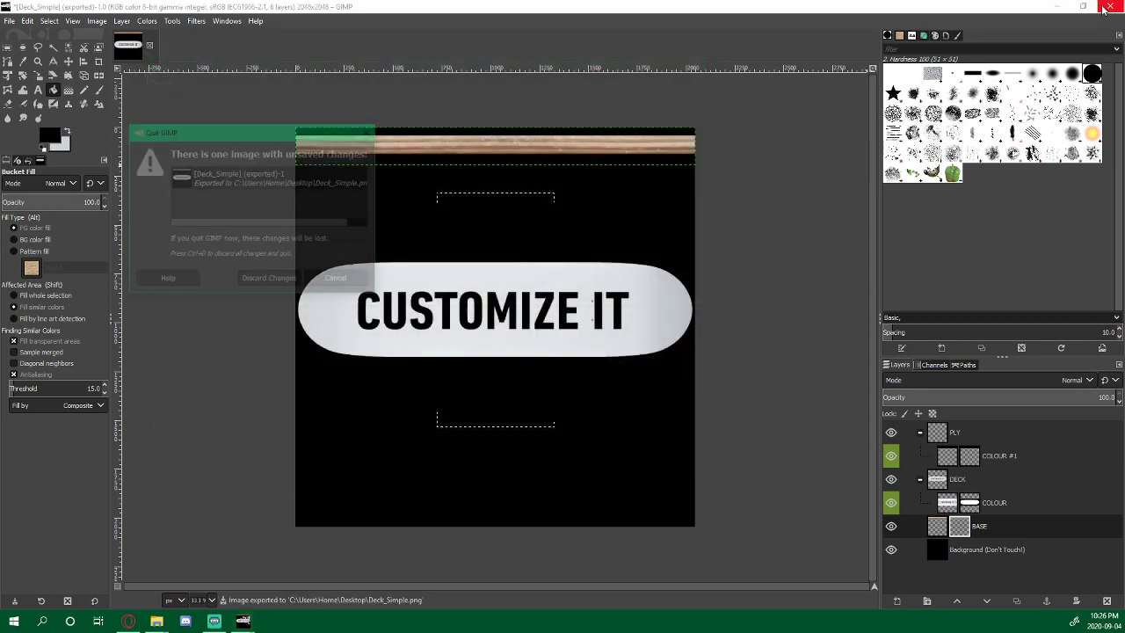
{"action": "left_click", "coordinate": [266, 282]}
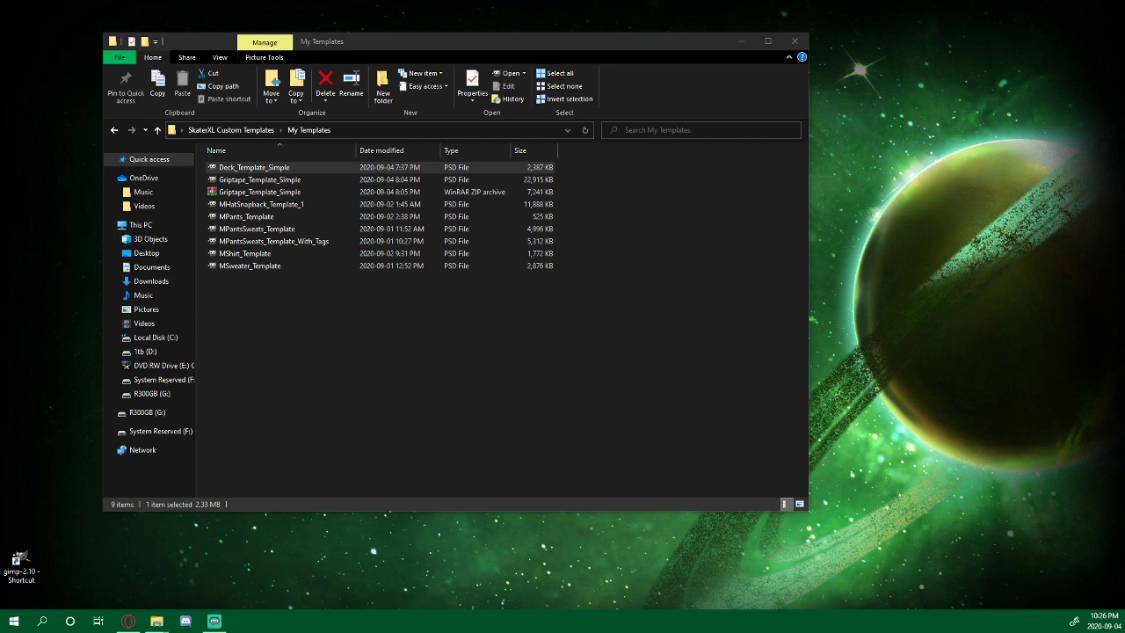
Step: Open the exported Deck_Simple.png from the desktop in Photos to check the CUSTOMIZE IT deck, then switch back to GIMP
{"action": "left_click_drag", "start_coordinate": [56, 300], "coordinate": [851, 283]}
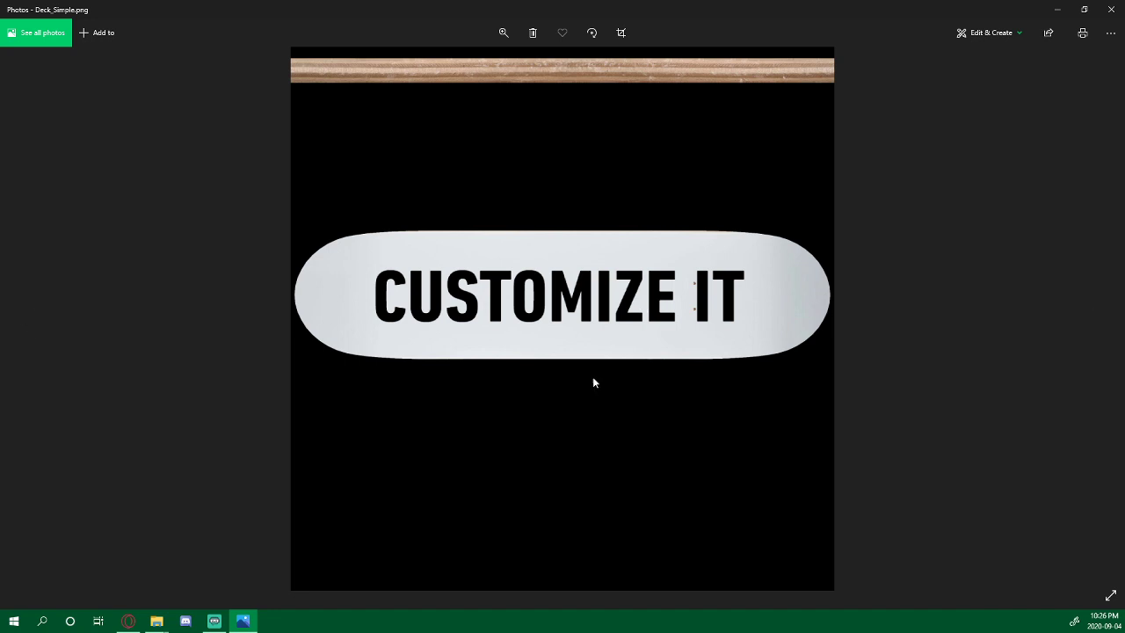
{"action": "left_click", "coordinate": [217, 622]}
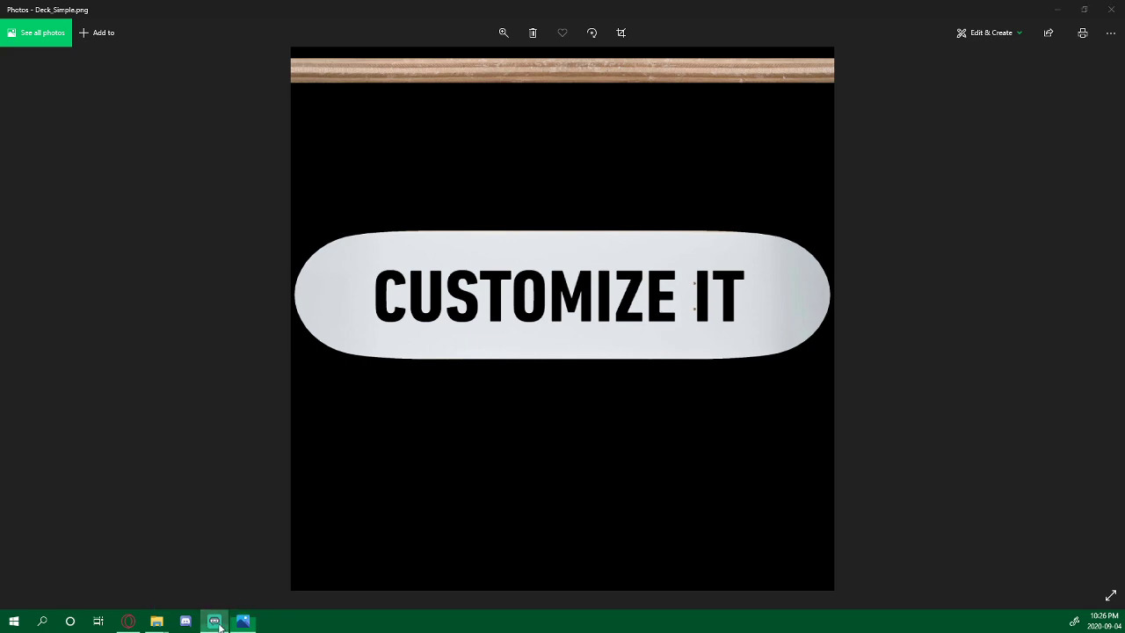